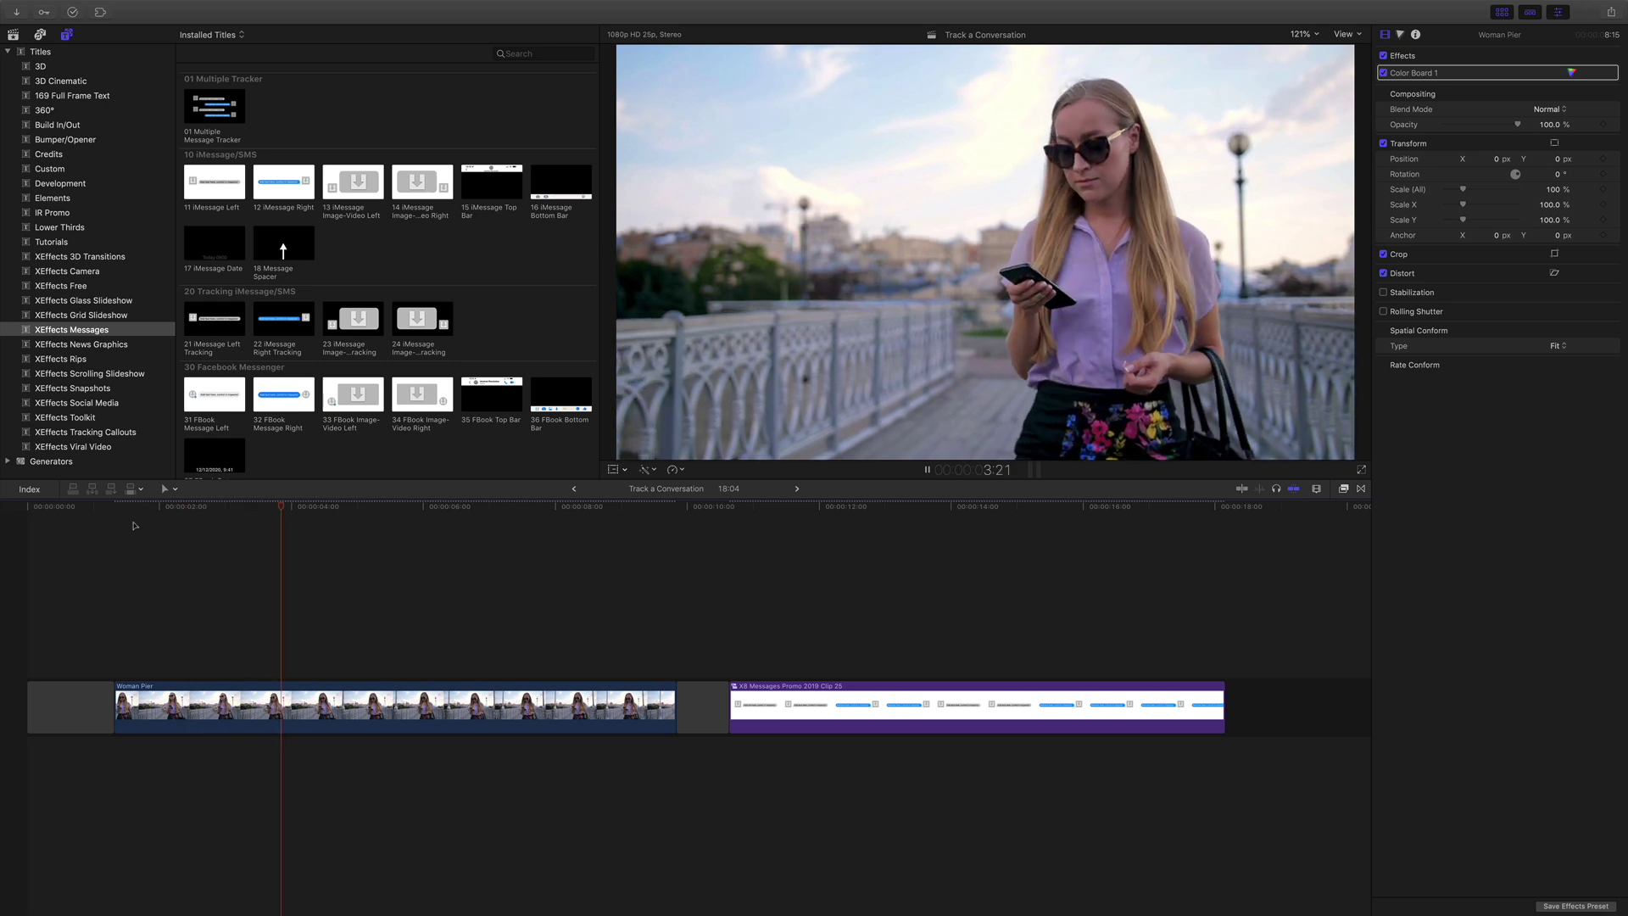
Step: Play back the messages promo clip and the Woman Pier footage to review both sources
{"action": "left_click_drag", "start_coordinate": [729, 507], "coordinate": [744, 508]}
{"action": "key", "text": "space"}
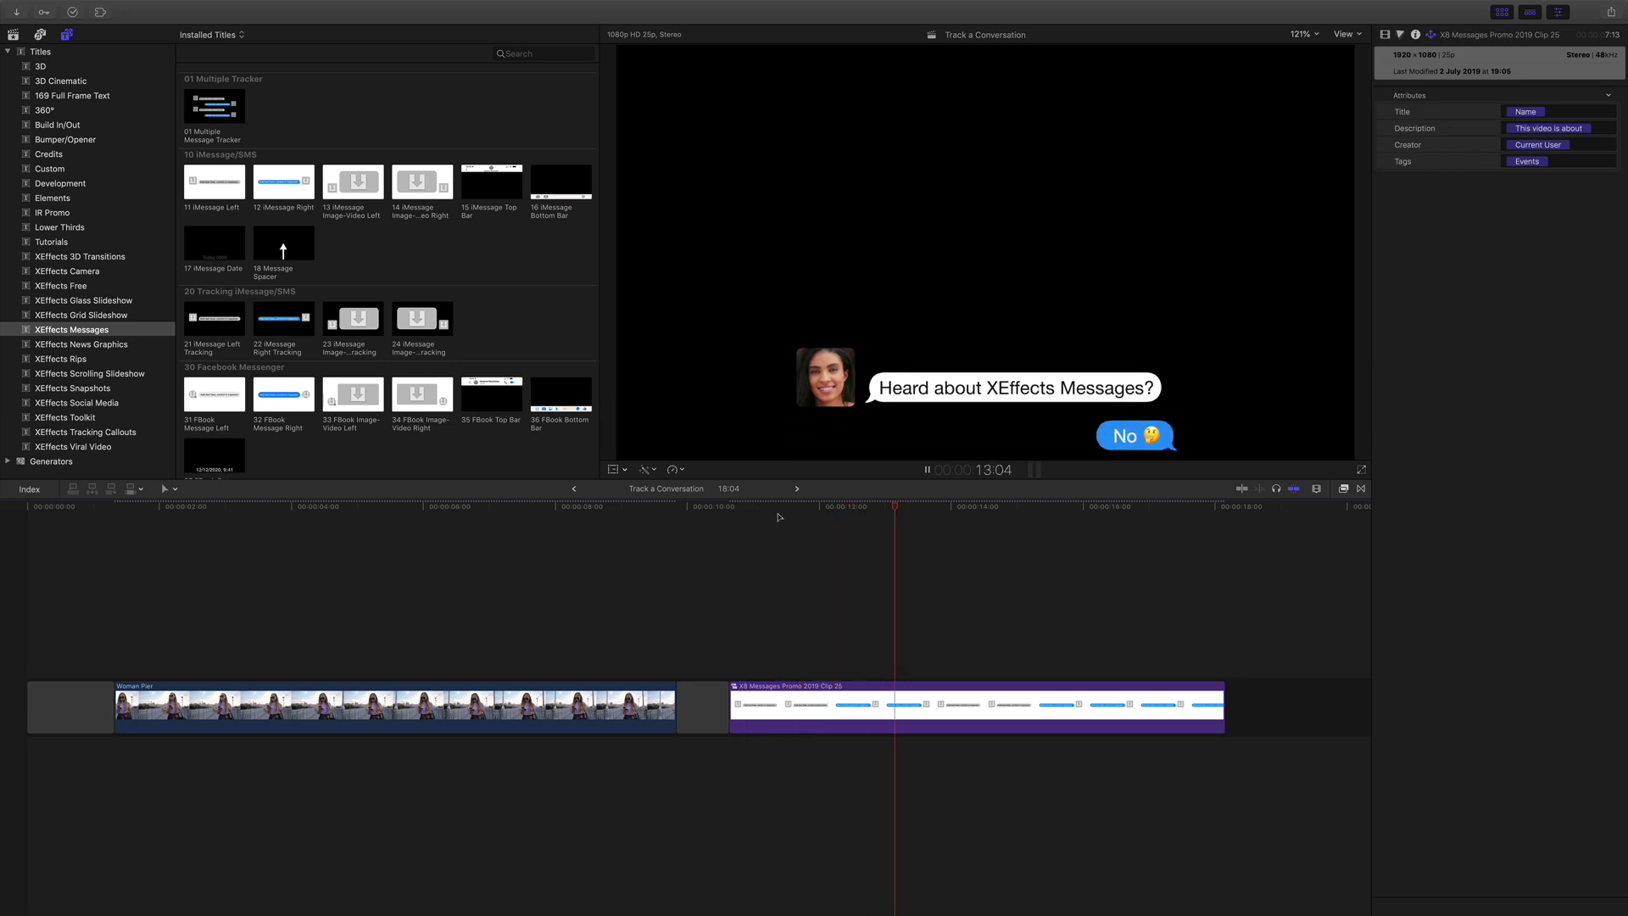
{"action": "key", "text": "space"}
{"action": "left_click_drag", "start_coordinate": [401, 511], "coordinate": [231, 545]}
{"action": "key", "text": "space"}
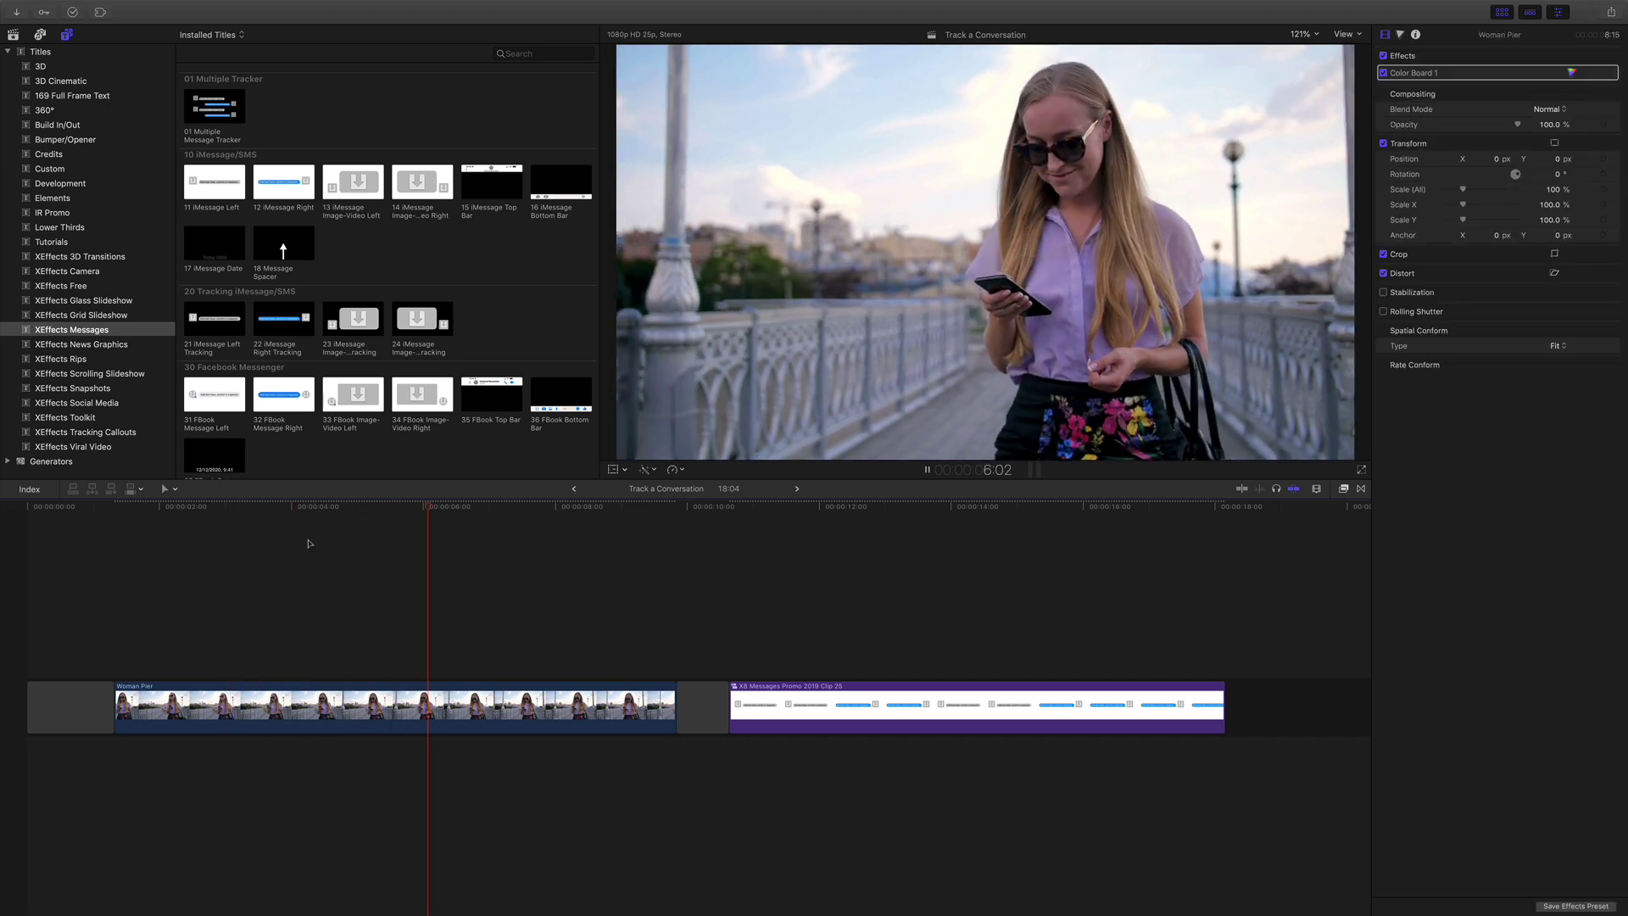
{"action": "key", "text": "space"}
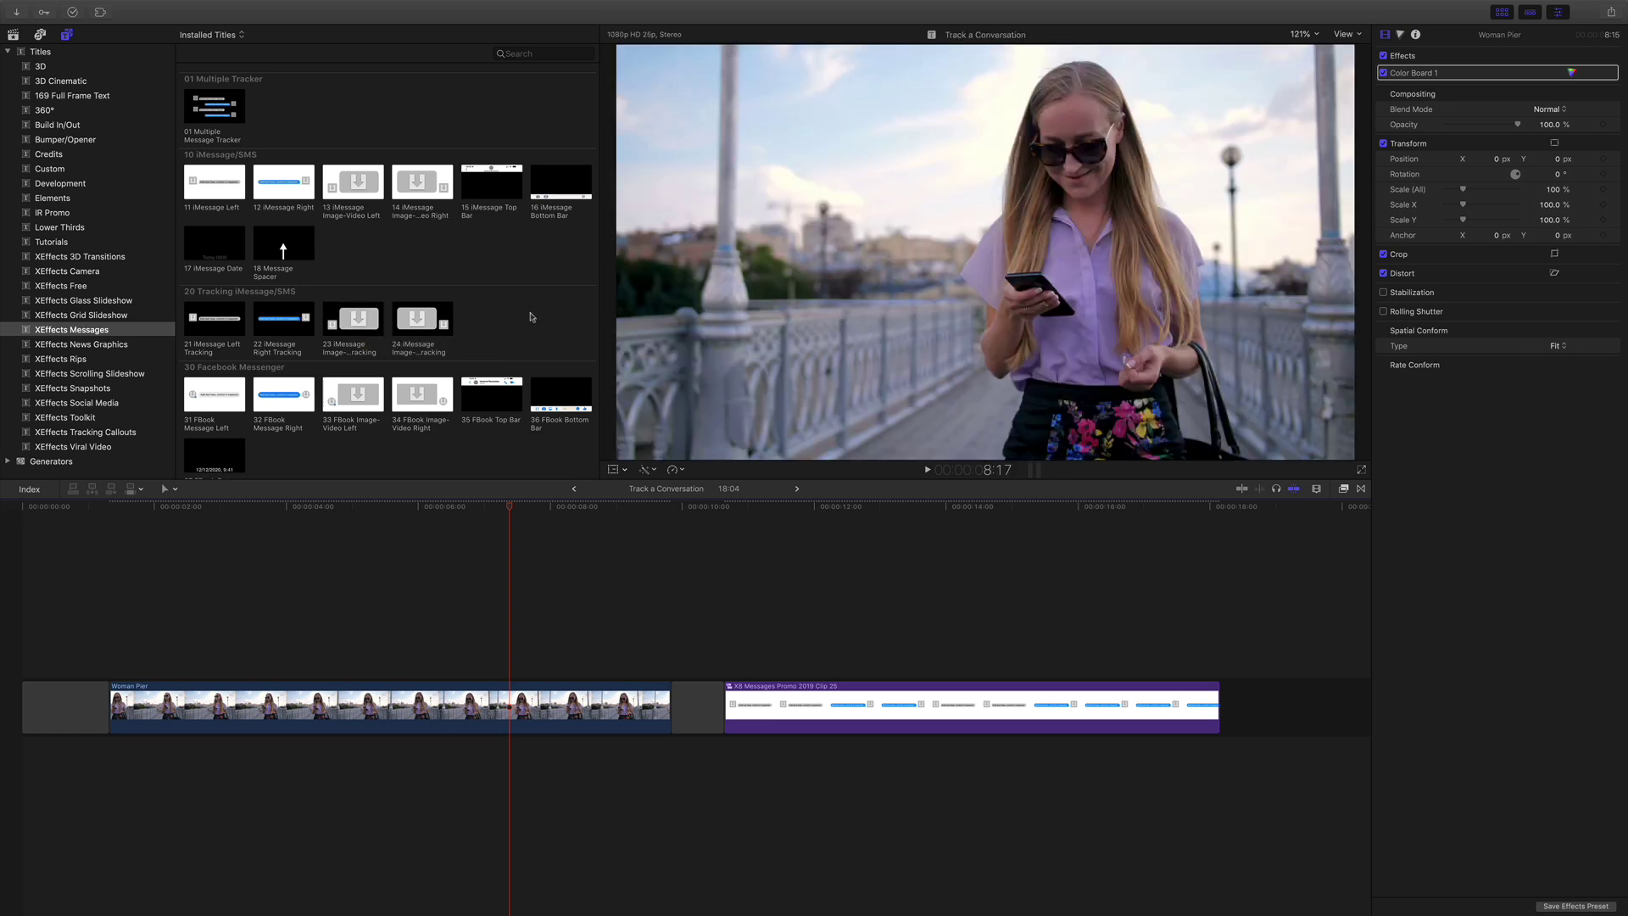
Step: Add the 01 Multiple Message Tracker title above the Woman Pier clip, spanning the clip's full length, and select it
{"action": "left_click", "coordinate": [117, 538]}
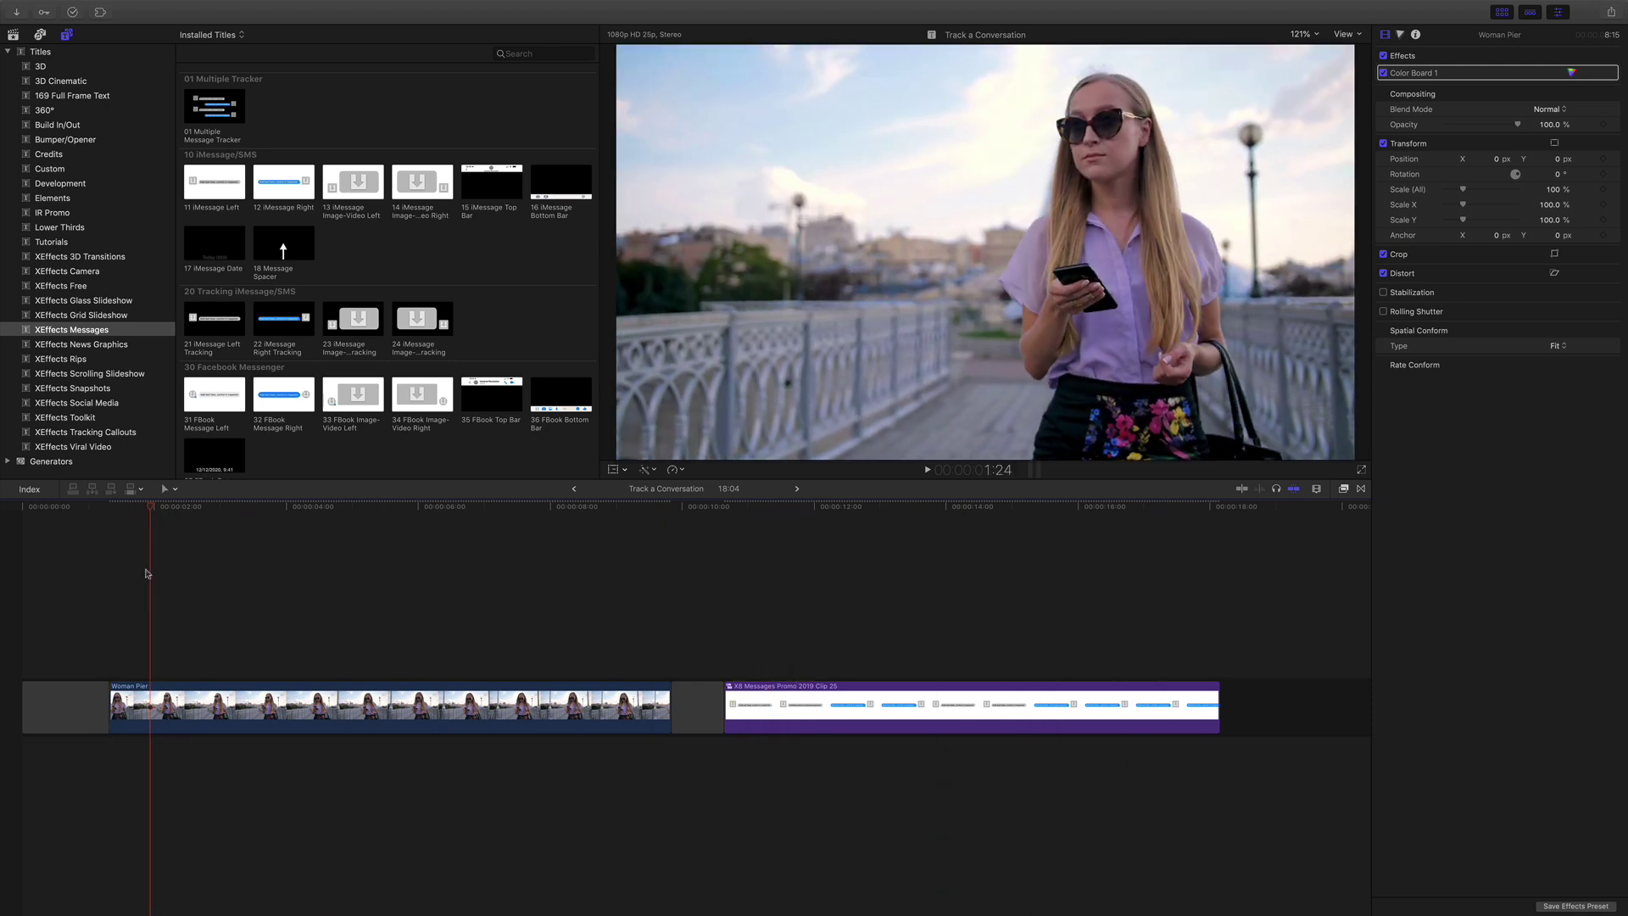
{"action": "left_click", "coordinate": [113, 573]}
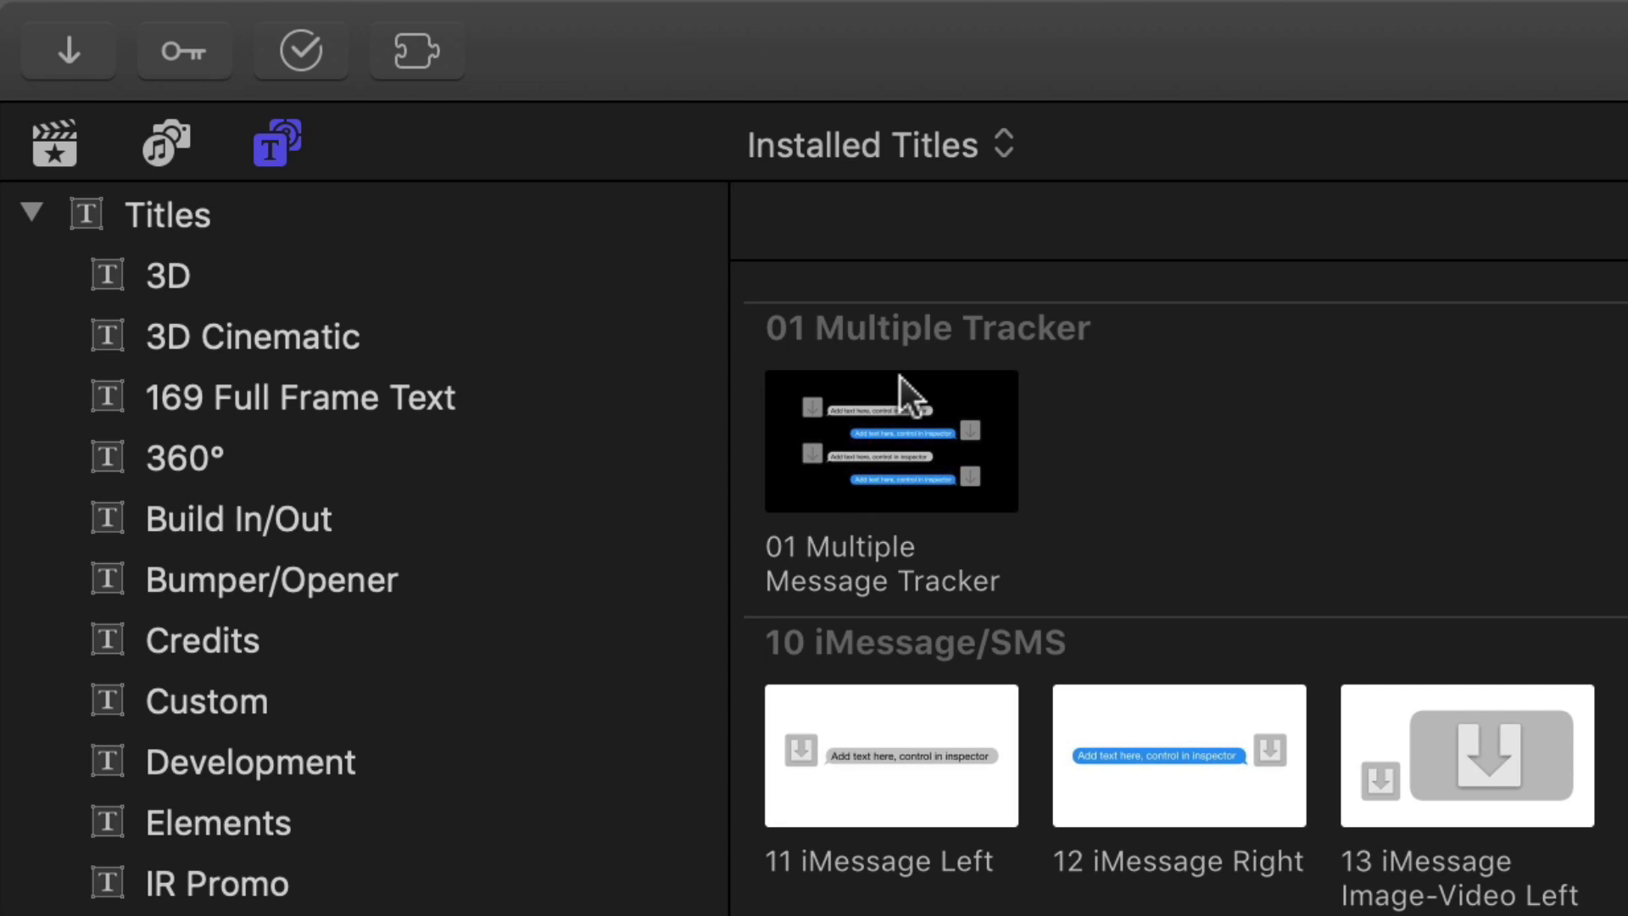
{"action": "left_click_drag", "start_coordinate": [990, 434], "coordinate": [582, 915]}
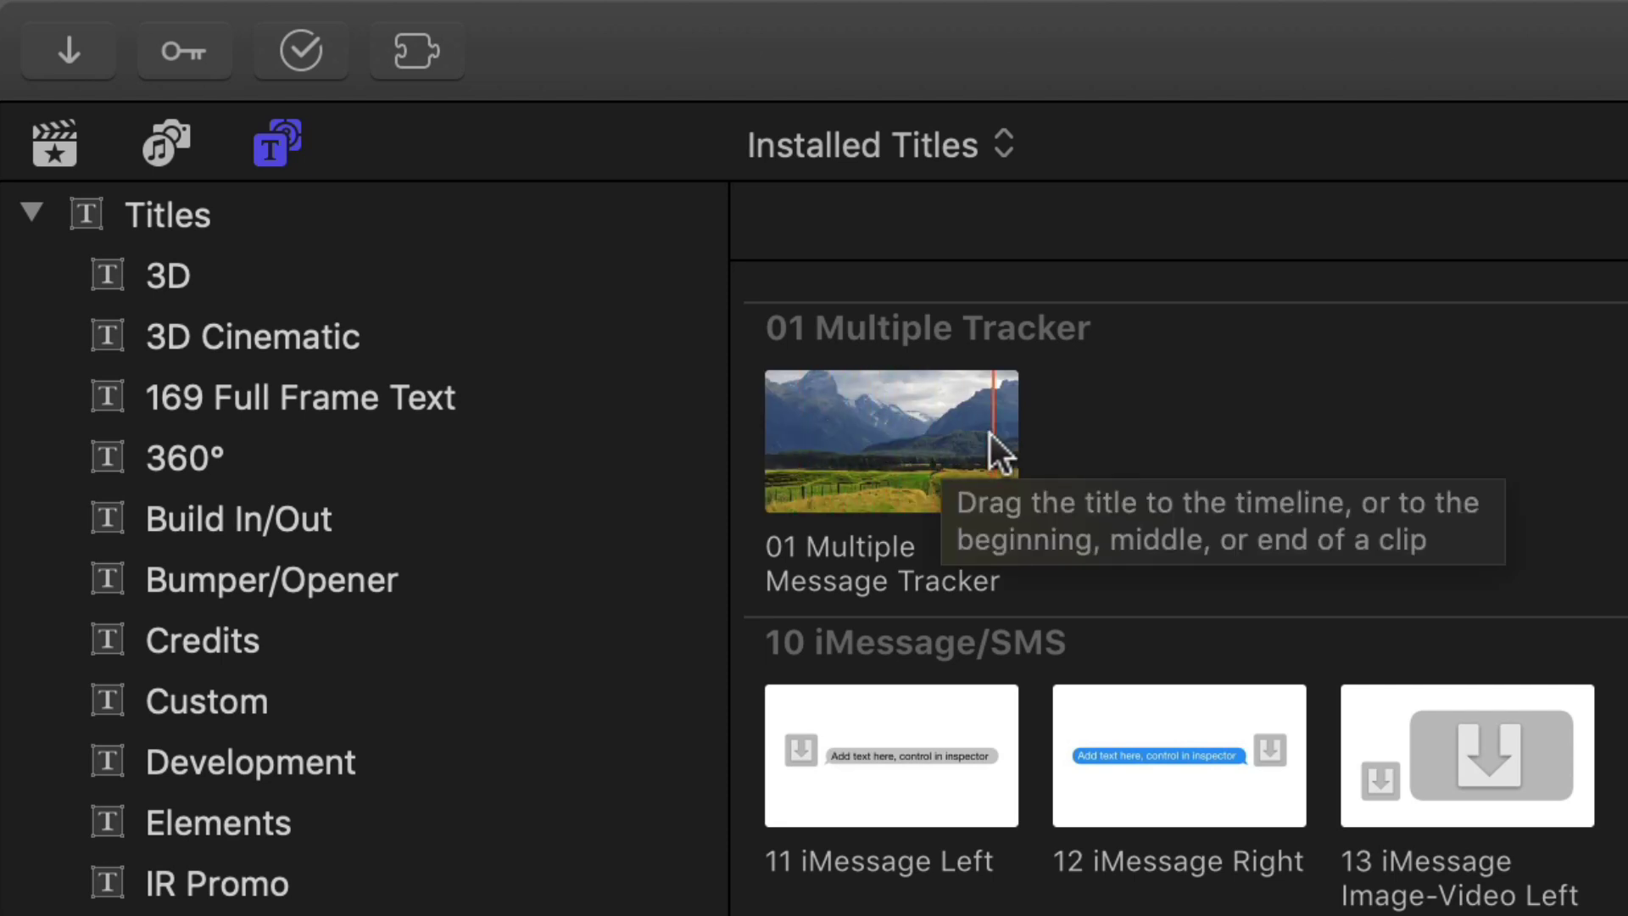
{"action": "left_click_drag", "start_coordinate": [138, 655], "coordinate": [670, 669]}
{"action": "left_click", "coordinate": [311, 672]}
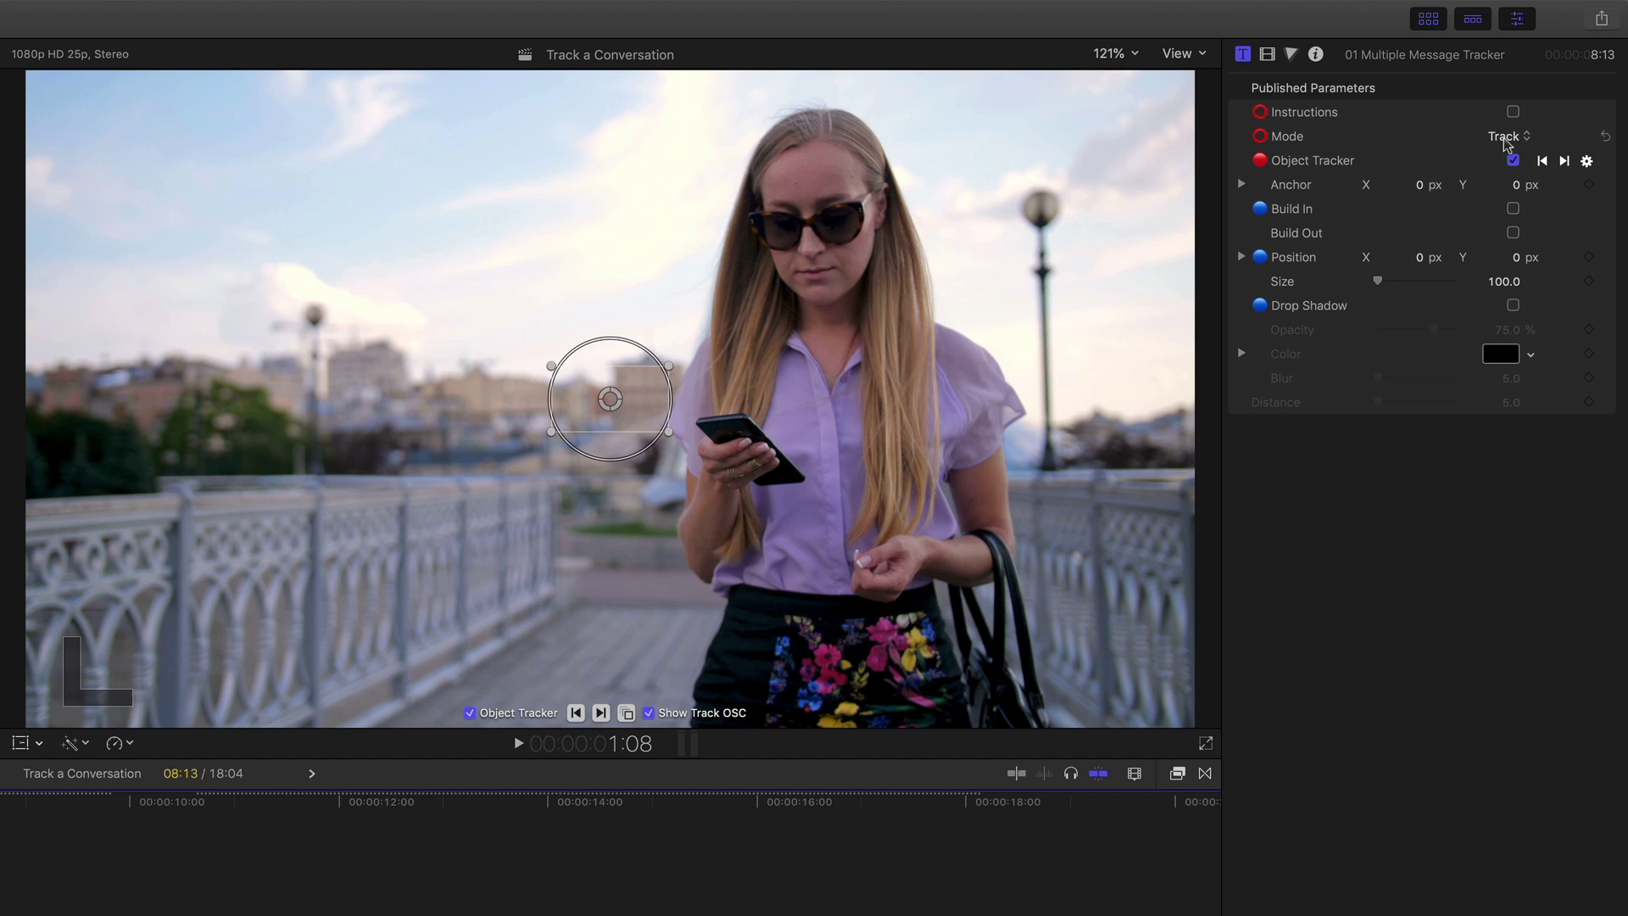
Step: Fit the tracking region around the phone in the woman's hand and track it forward through the clip
{"action": "left_click_drag", "start_coordinate": [628, 401], "coordinate": [812, 492]}
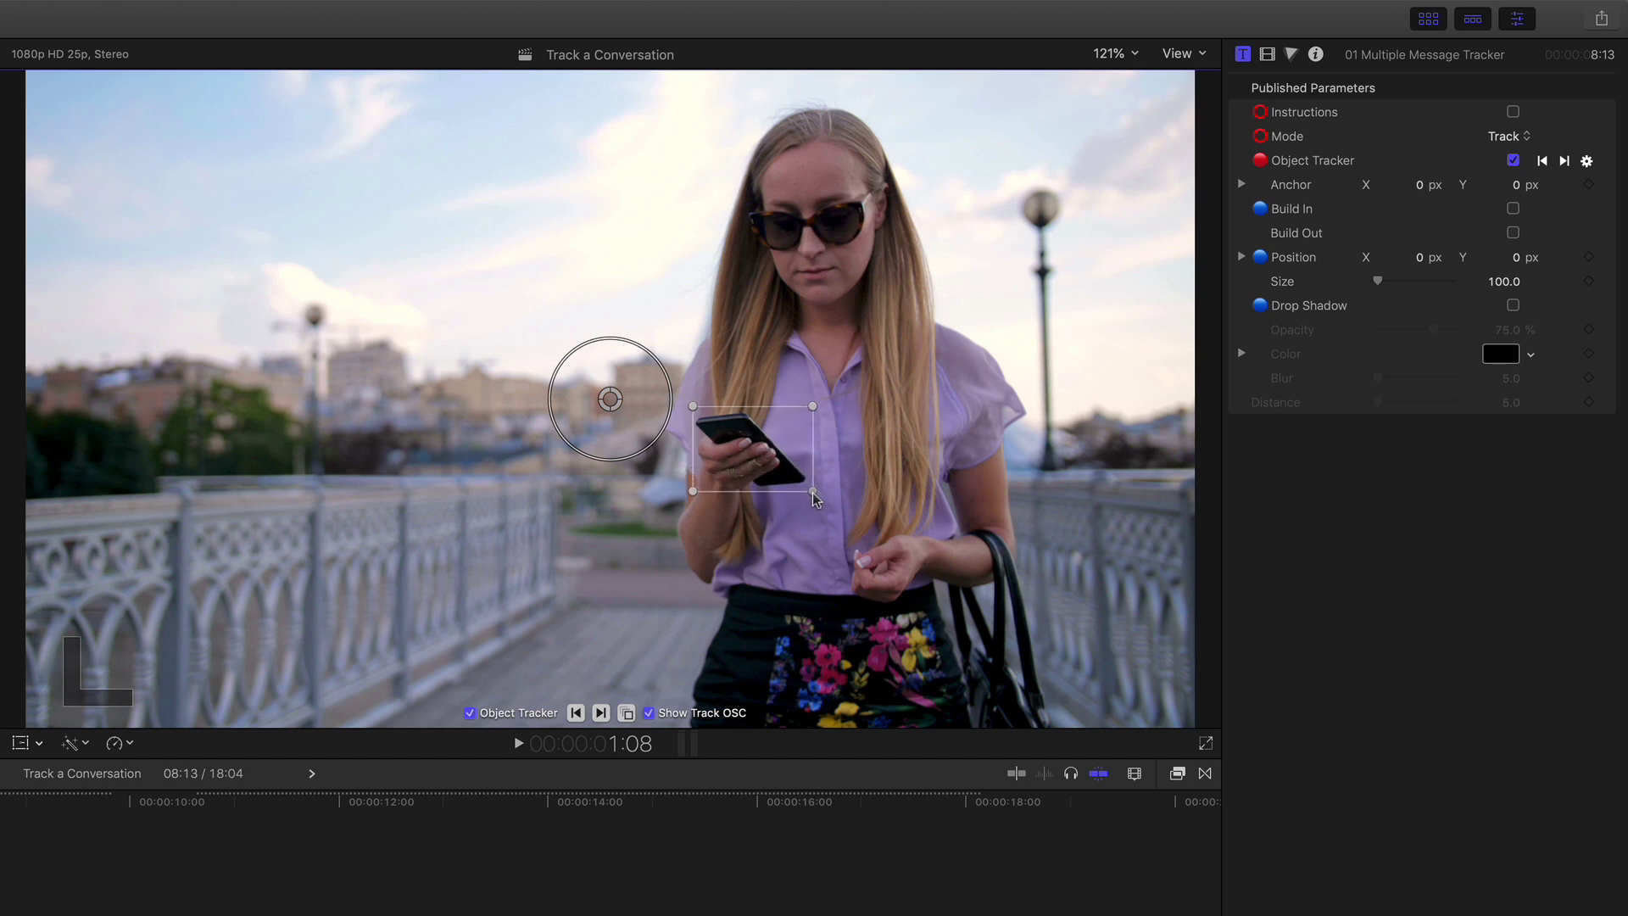
{"action": "left_click", "coordinate": [629, 714]}
{"action": "left_click", "coordinate": [636, 834]}
{"action": "left_click", "coordinate": [600, 713]}
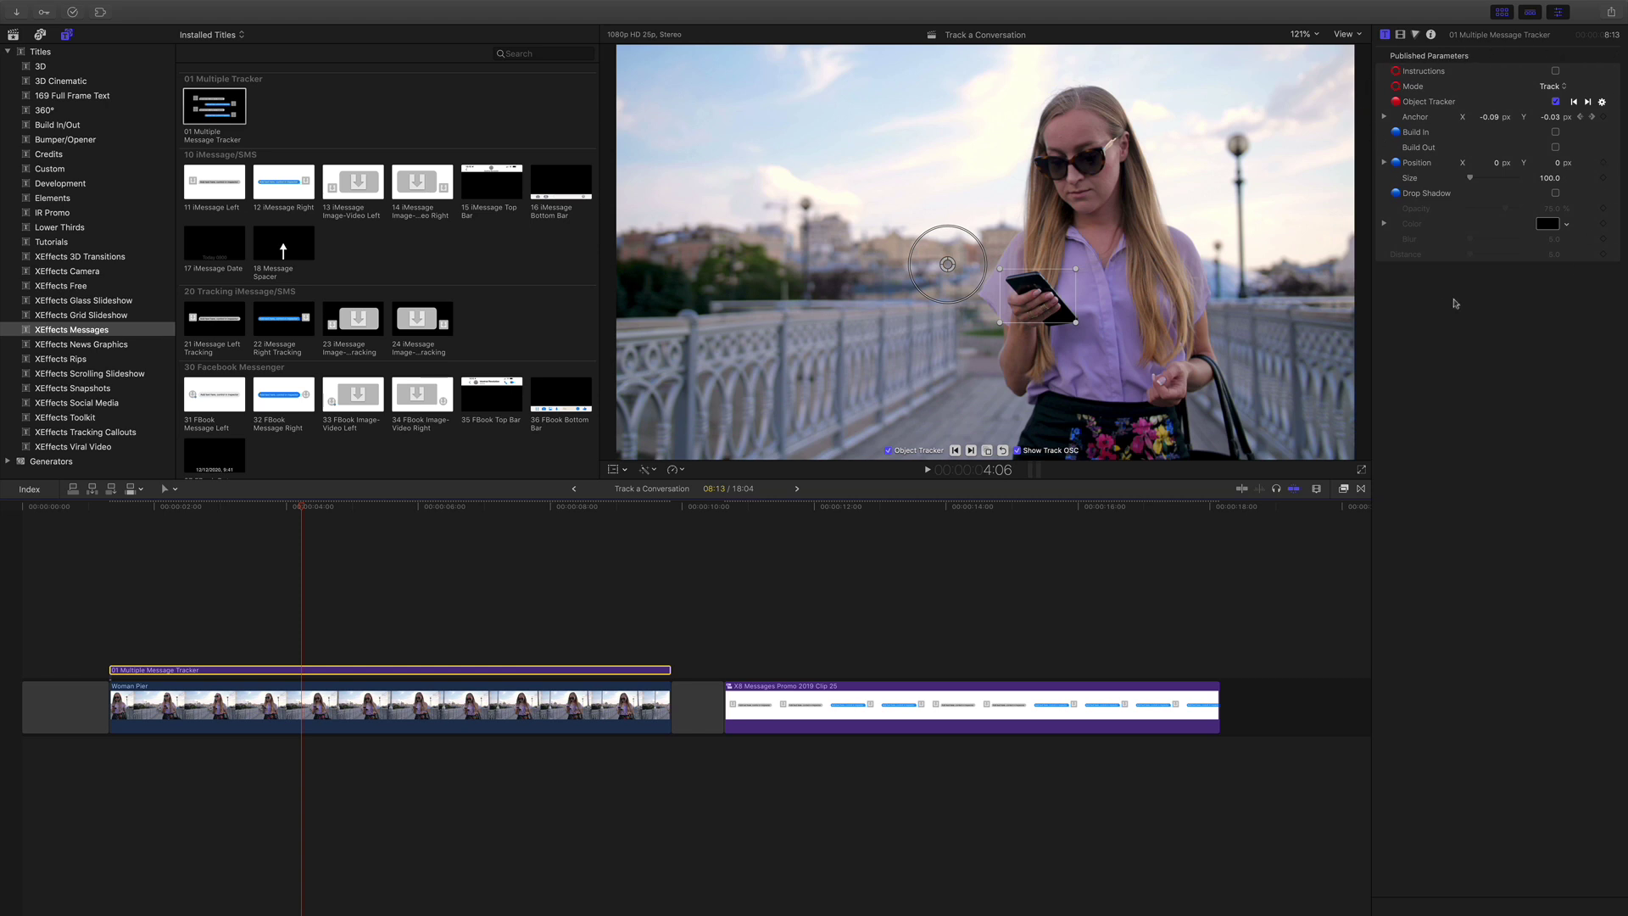
Step: Move the messages promo clip between the tracker title and the Woman Pier clip, align their starts, and extend its end
{"action": "left_click_drag", "start_coordinate": [810, 711], "coordinate": [202, 651]}
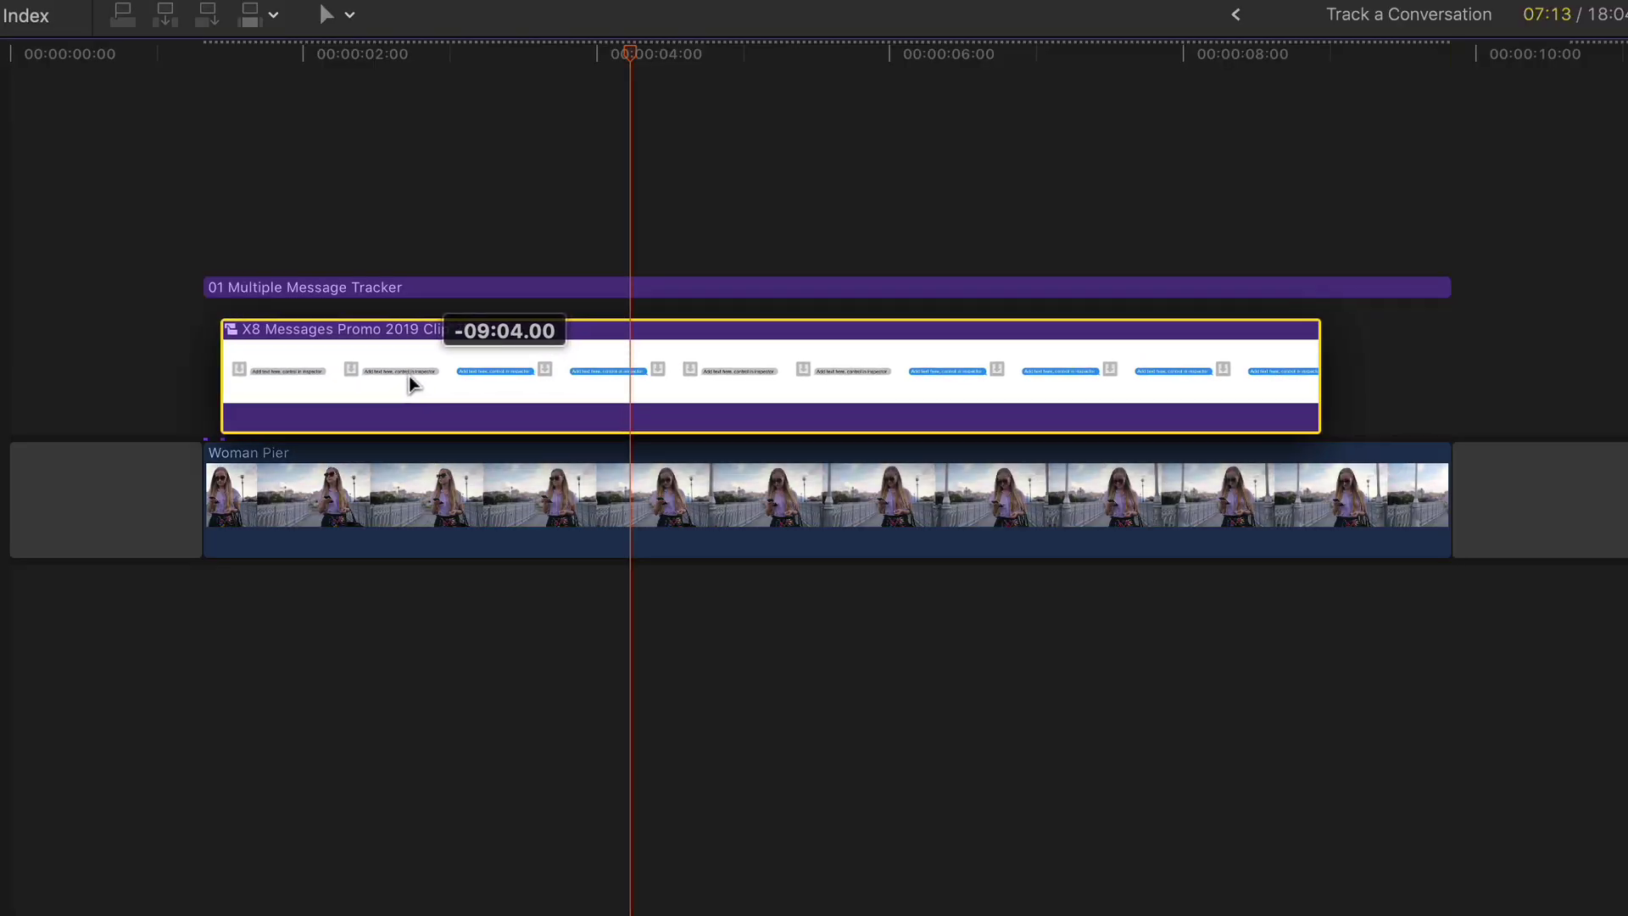
{"action": "left_click_drag", "start_coordinate": [409, 376], "coordinate": [392, 376]}
{"action": "left_click_drag", "start_coordinate": [1291, 377], "coordinate": [1425, 387]}
Step: Preview the messages over the footage and set the Multiple Message Tracker's mode to Display
{"action": "left_click_drag", "start_coordinate": [714, 52], "coordinate": [336, 73]}
{"action": "key", "text": "space"}
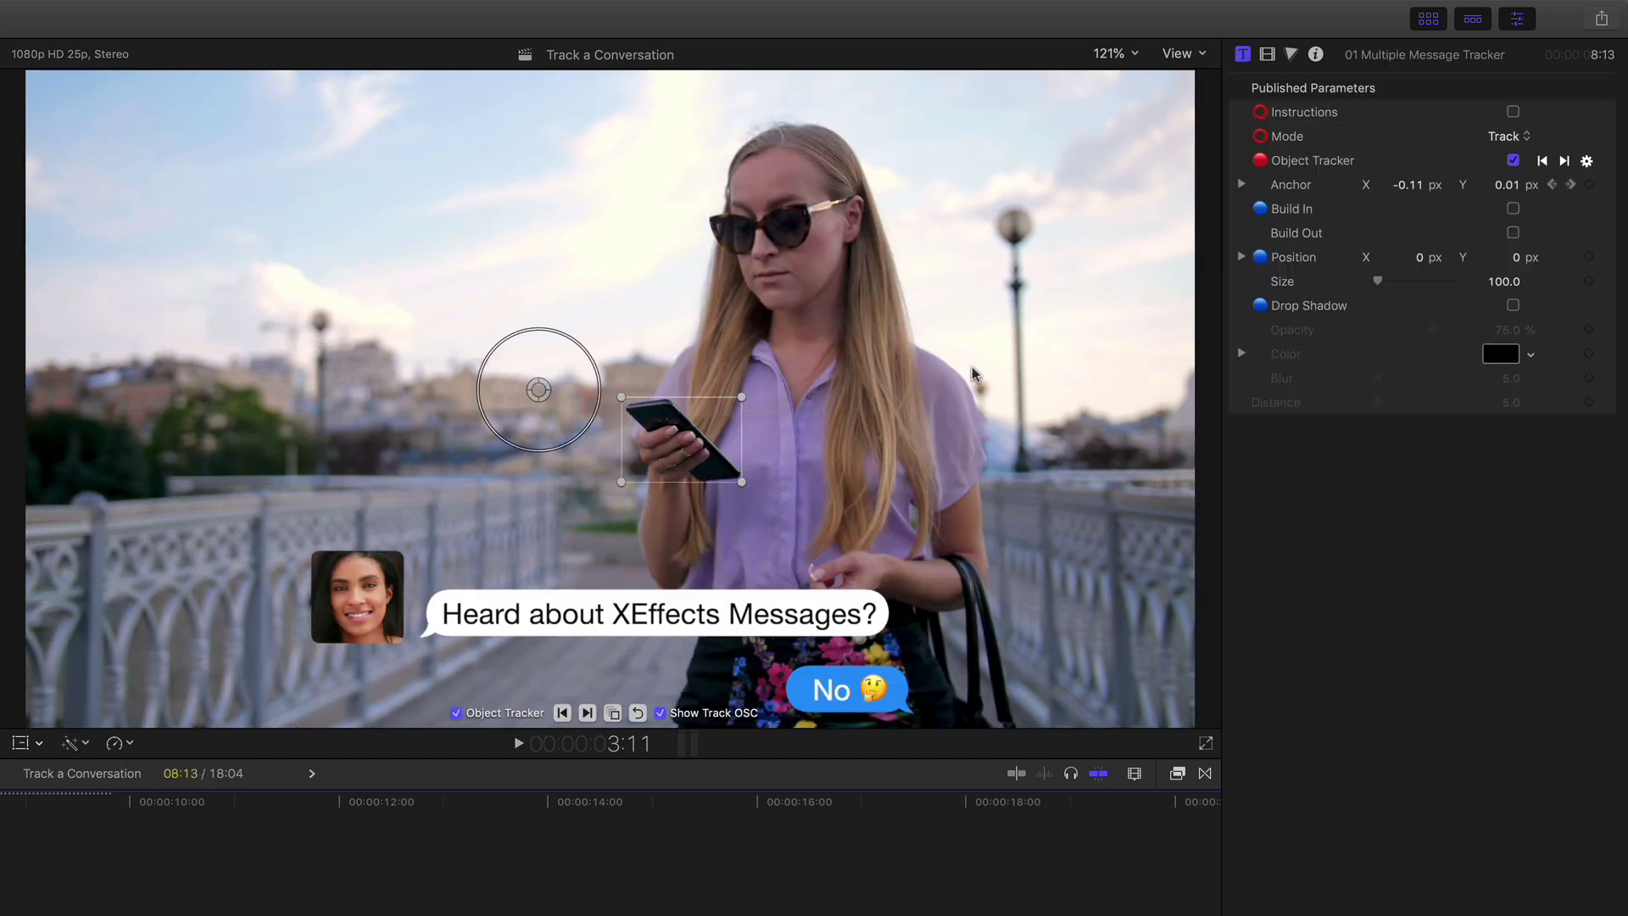
{"action": "left_click", "coordinate": [1508, 136]}
{"action": "left_click", "coordinate": [1512, 156]}
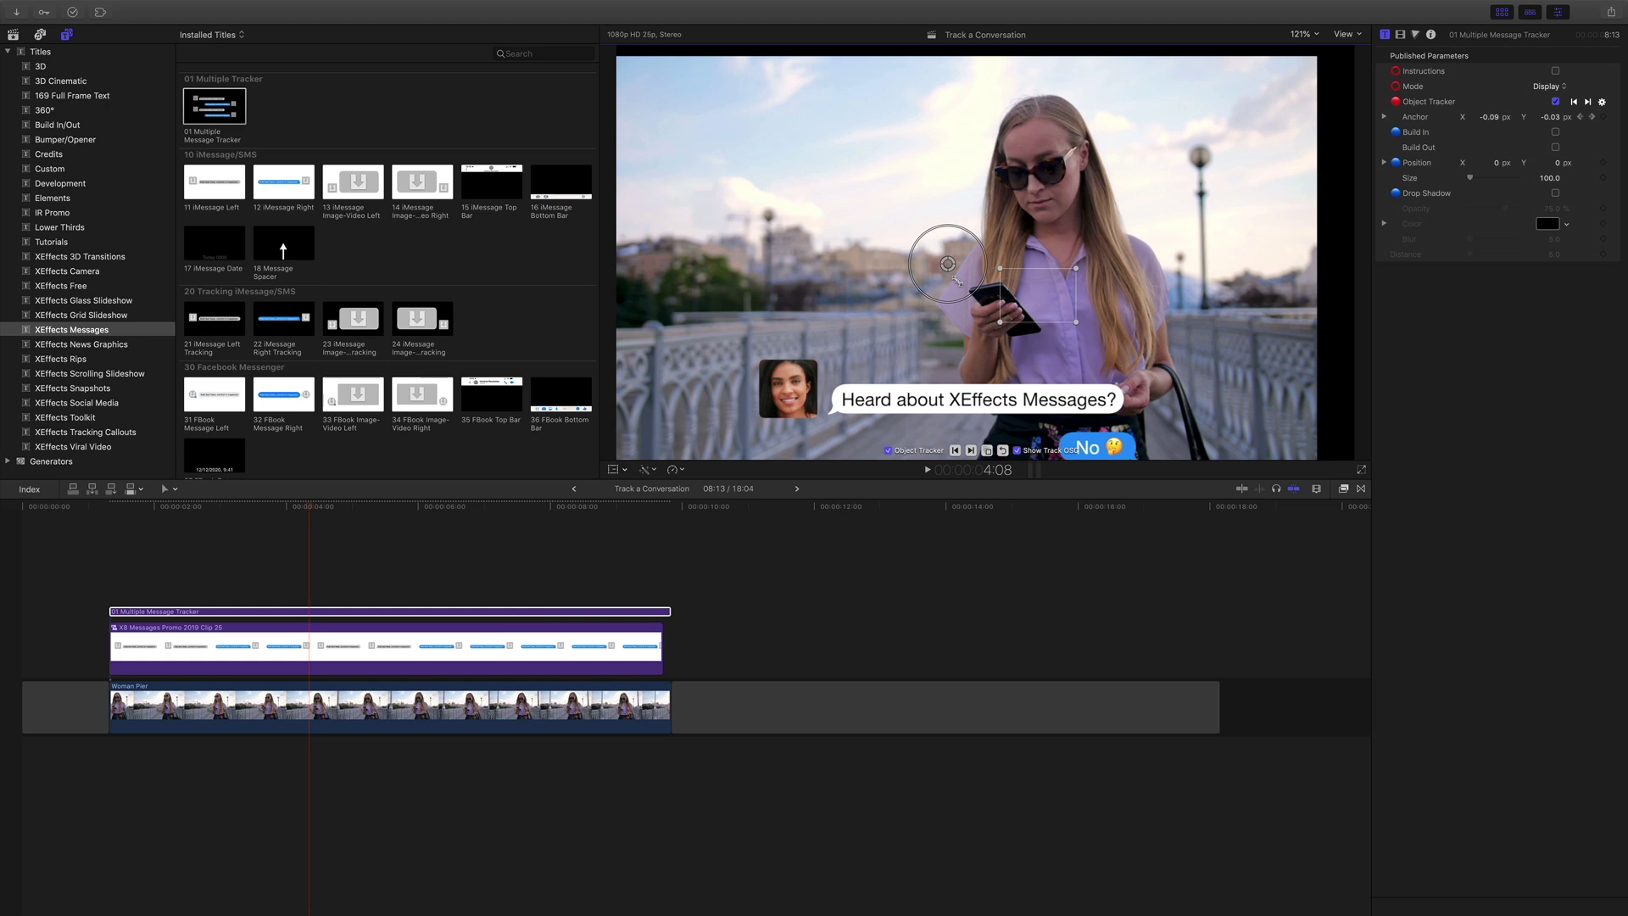
Step: Combine the tracker title and the messages promo clip into a compound clip and skim through the result
{"action": "left_click_drag", "start_coordinate": [344, 568], "coordinate": [375, 634]}
{"action": "right_click", "coordinate": [393, 637]}
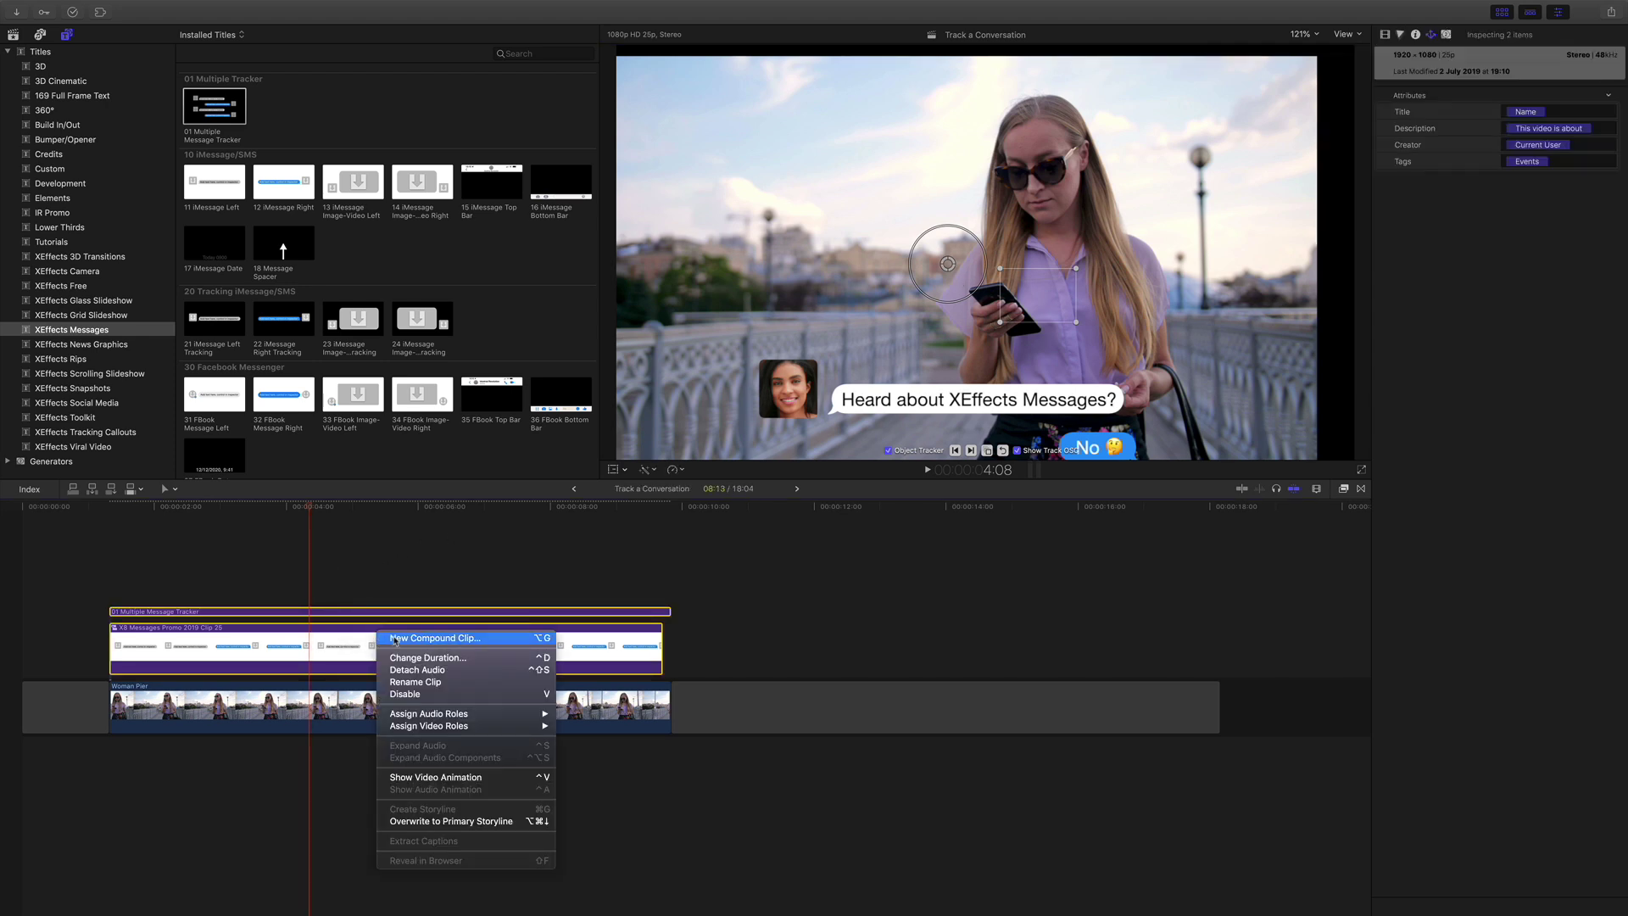
{"action": "left_click", "coordinate": [394, 638]}
{"action": "left_click", "coordinate": [978, 82]}
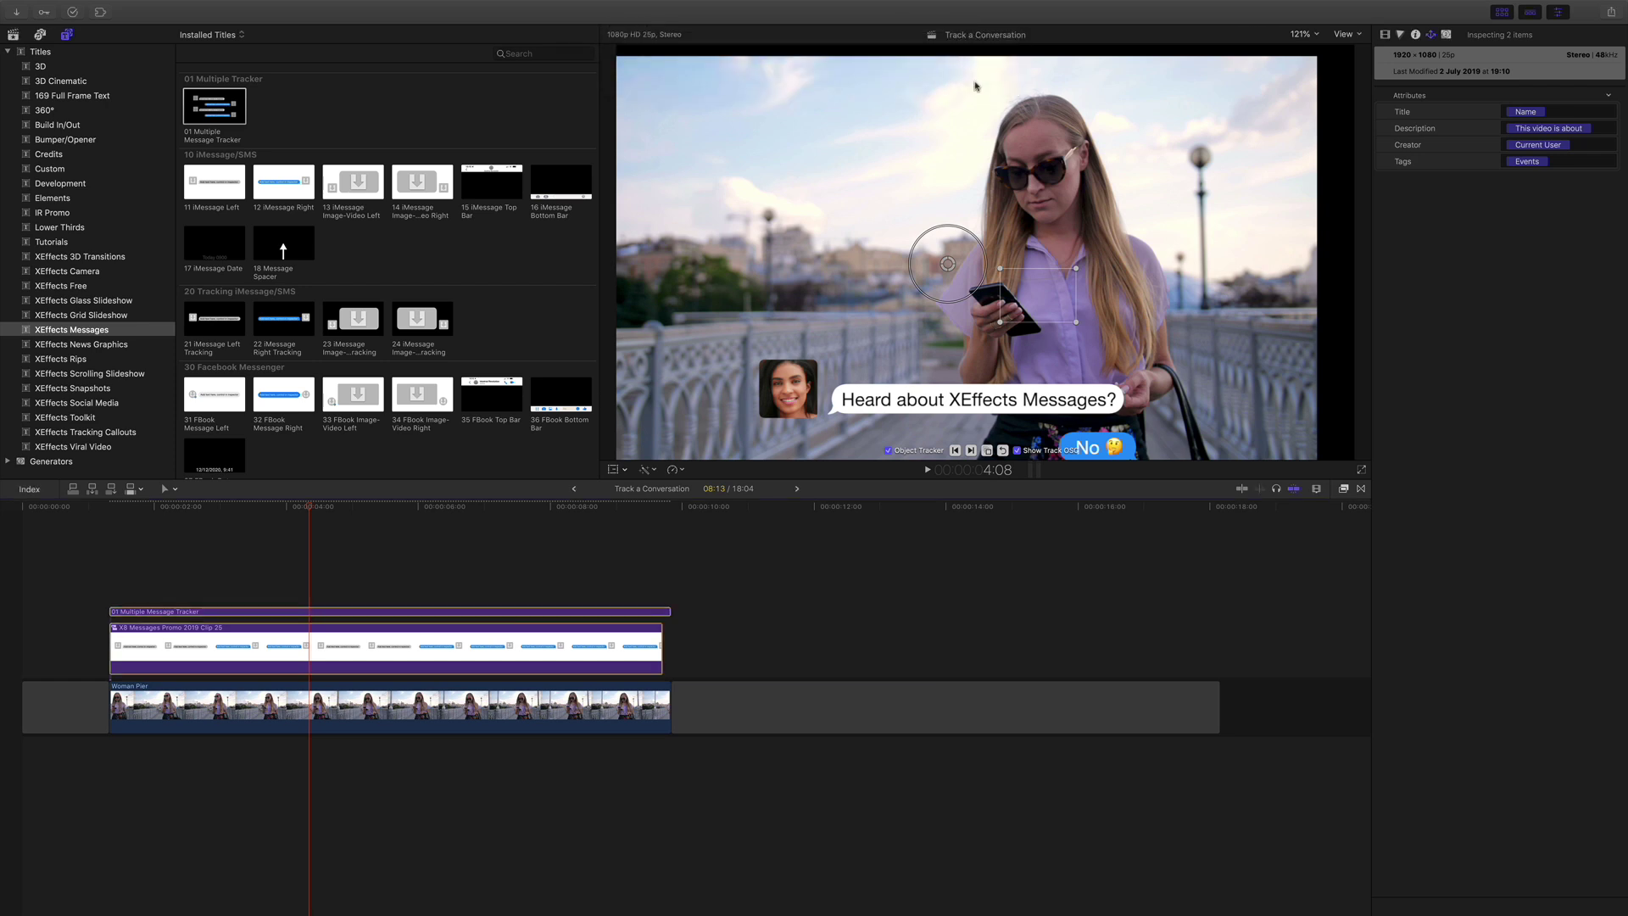
{"action": "left_click_drag", "start_coordinate": [306, 507], "coordinate": [379, 538]}
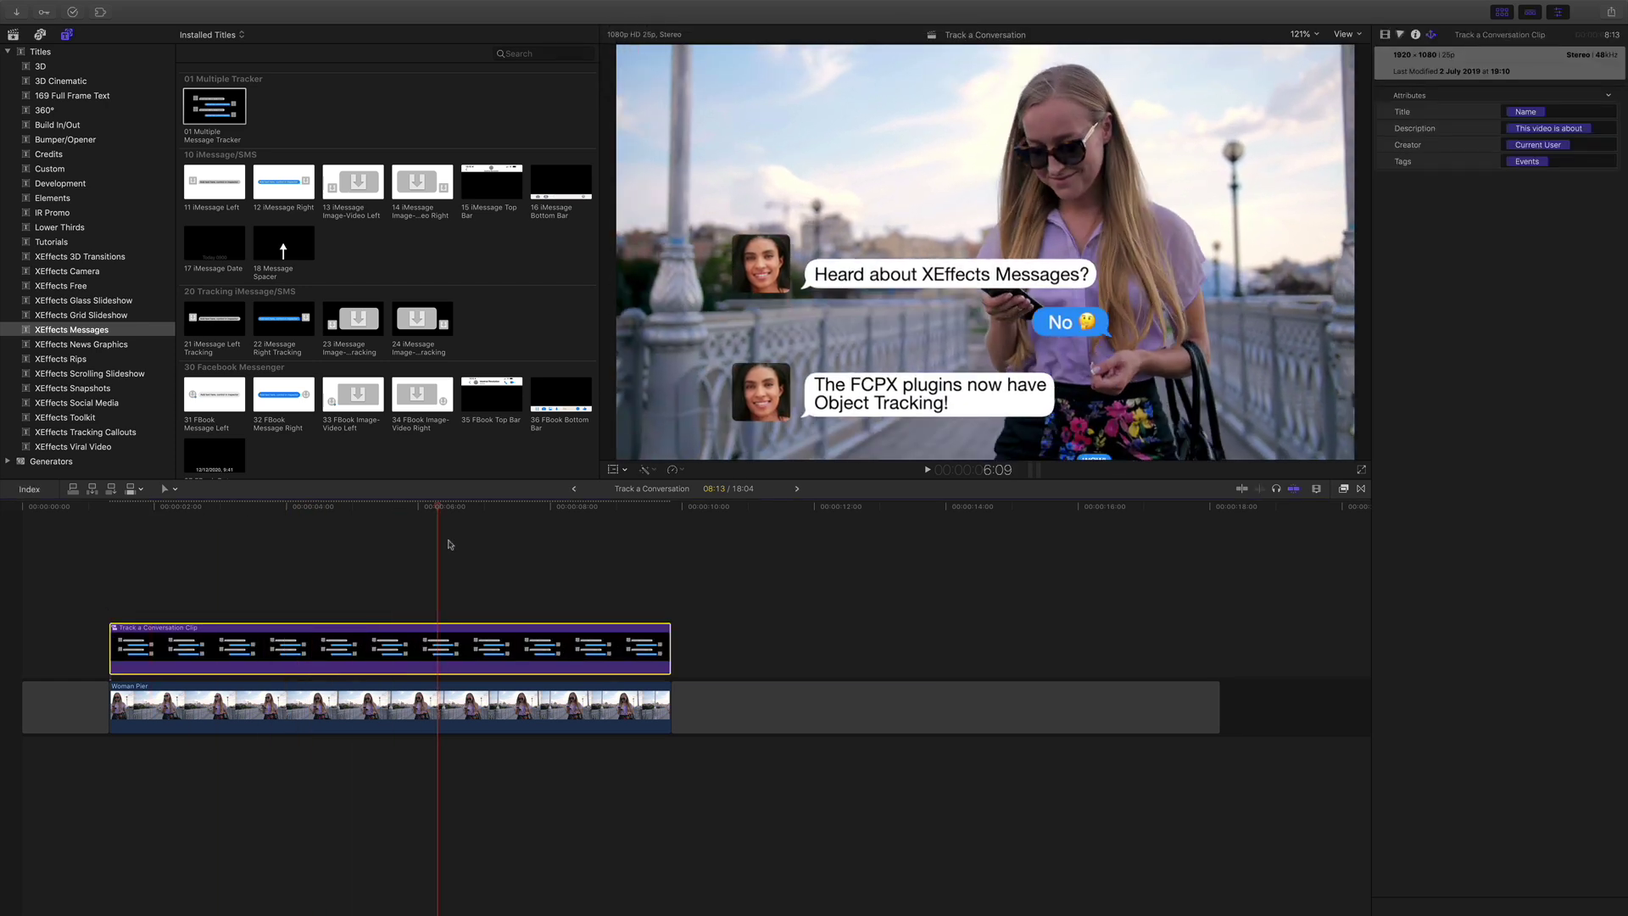
Step: Inside the new compound clip, reposition the tracker to about X -0.31, Y 0.36 px at size 63.1, and return to the main project
{"action": "double_click", "coordinate": [323, 651]}
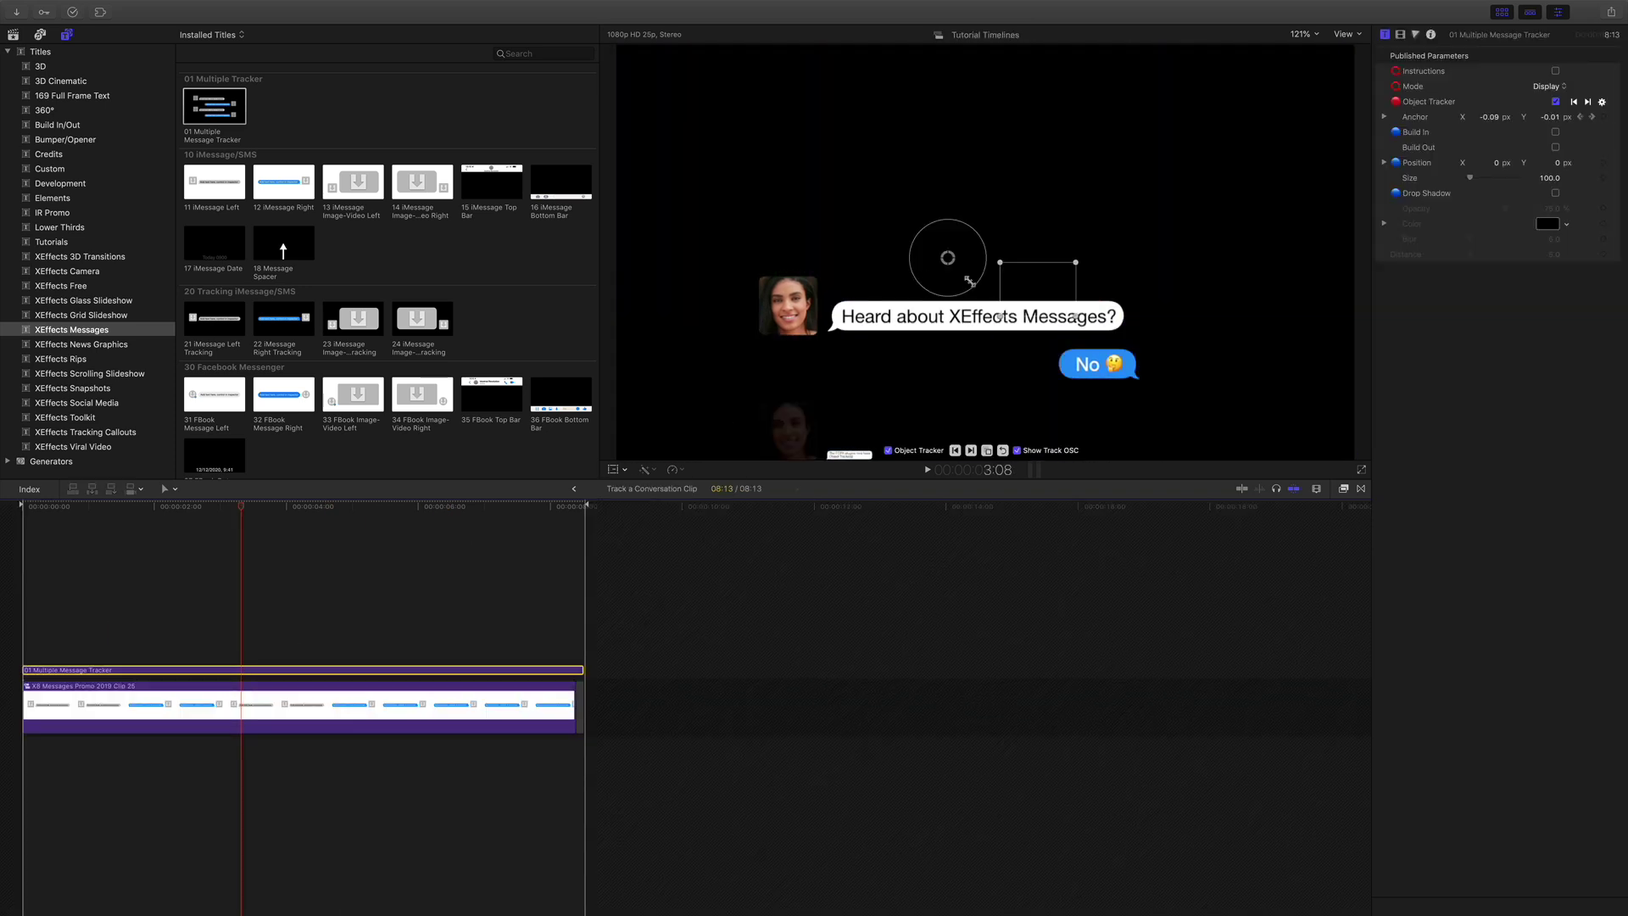
{"action": "left_click_drag", "start_coordinate": [968, 280], "coordinate": [820, 116]}
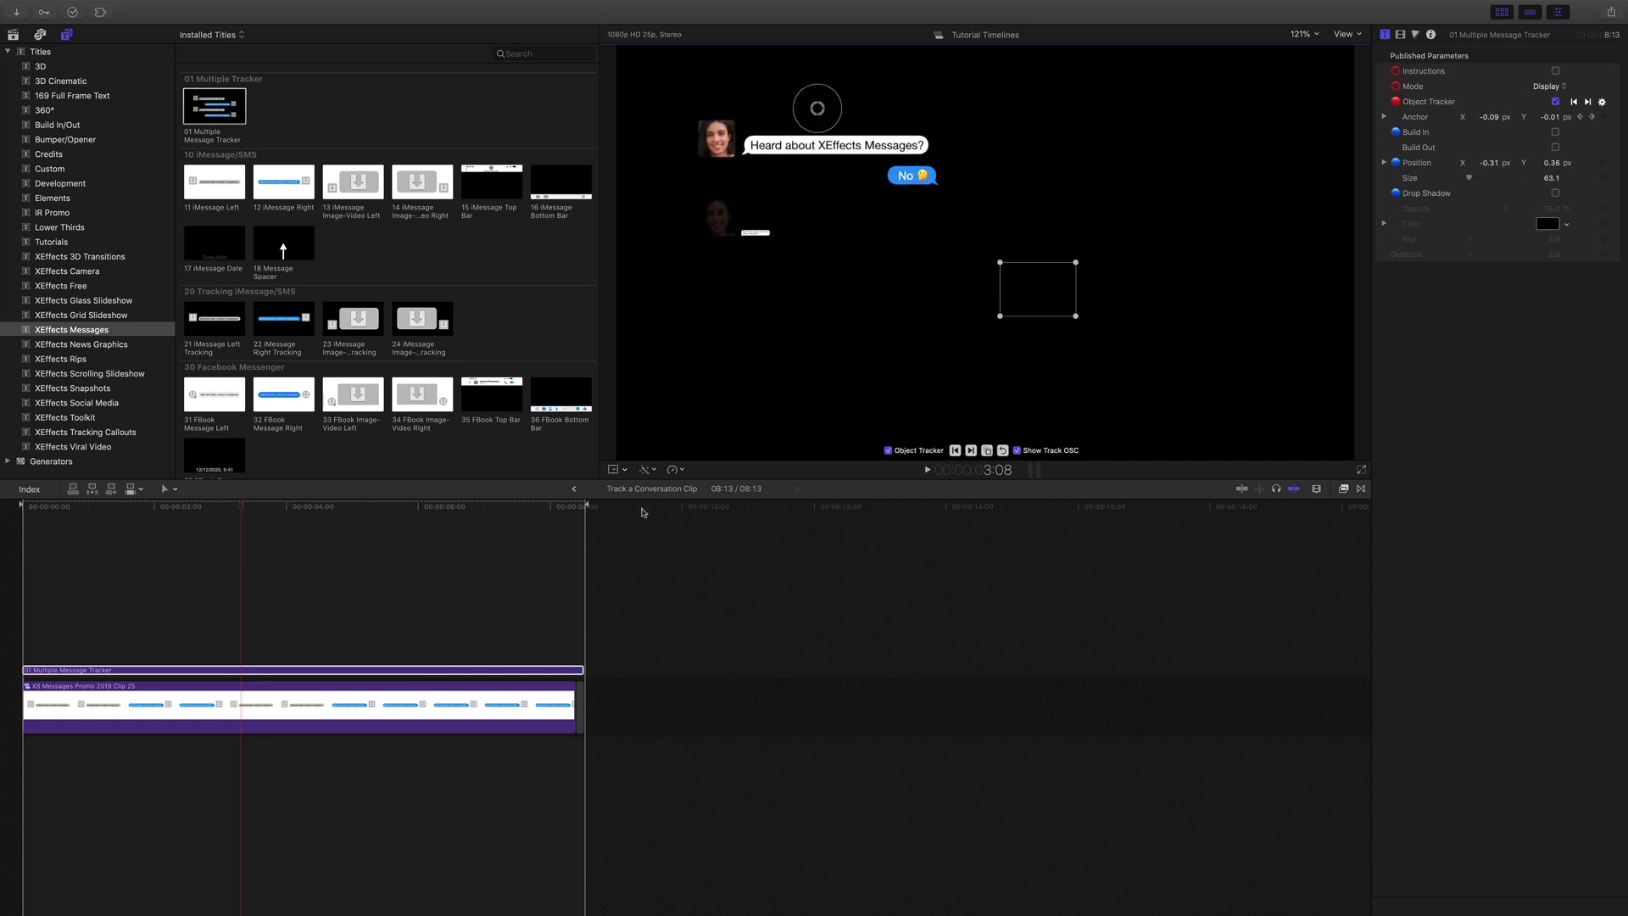
{"action": "left_click", "coordinate": [573, 488]}
Step: Play the project repeatedly to check how the messages follow the phone's movement
{"action": "left_click", "coordinate": [100, 507]}
{"action": "key", "text": "space"}
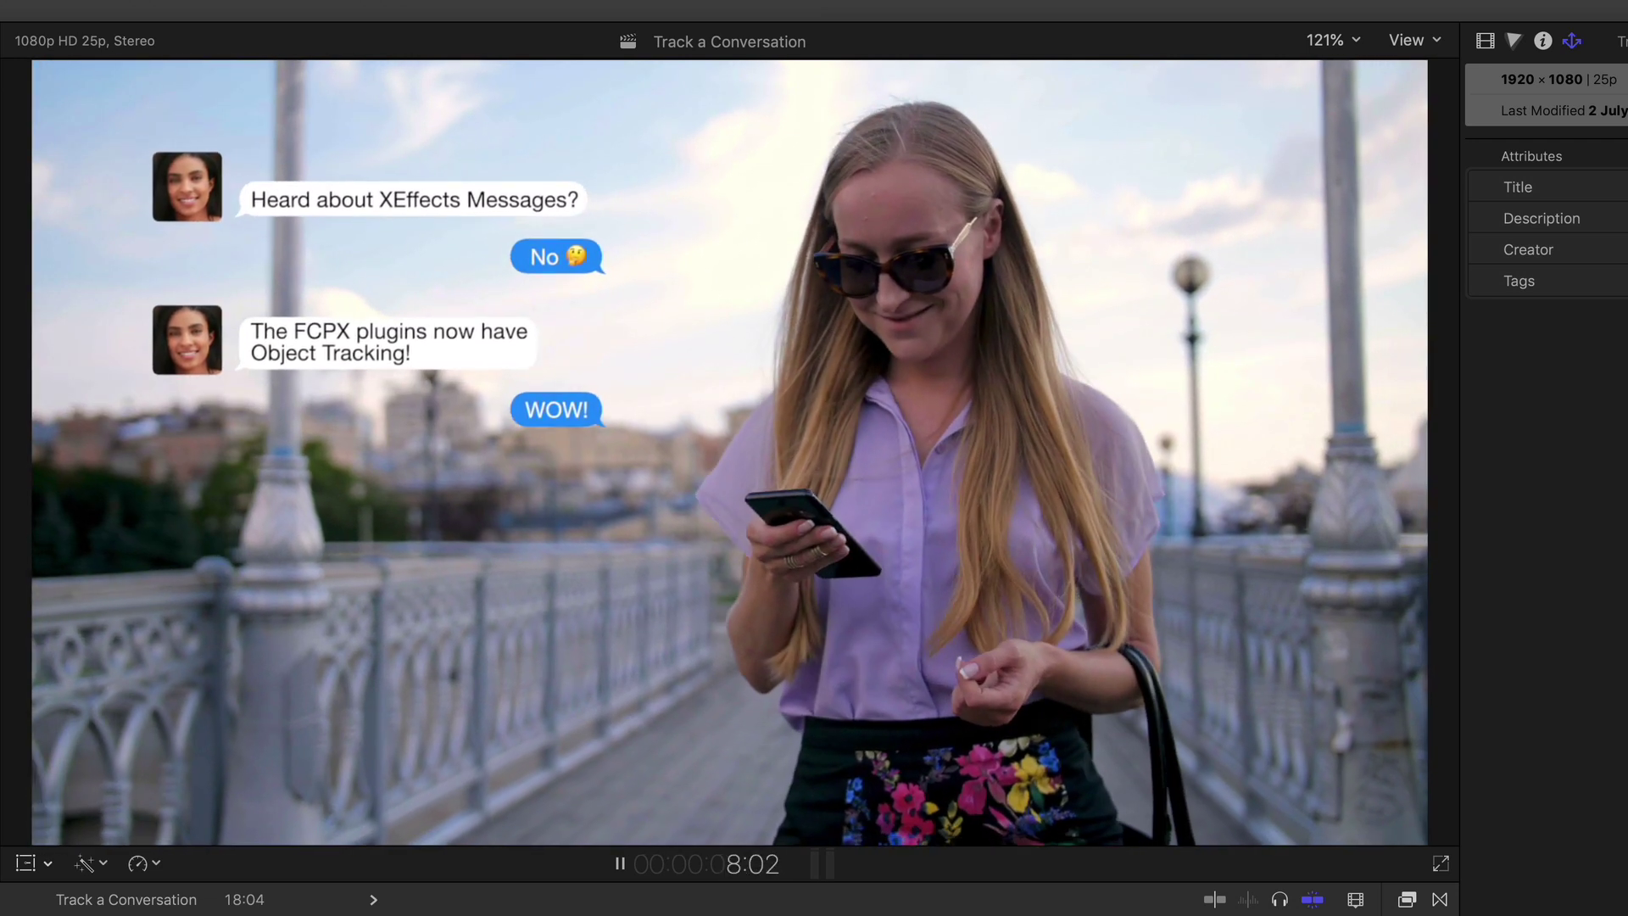
{"action": "key", "text": "space"}
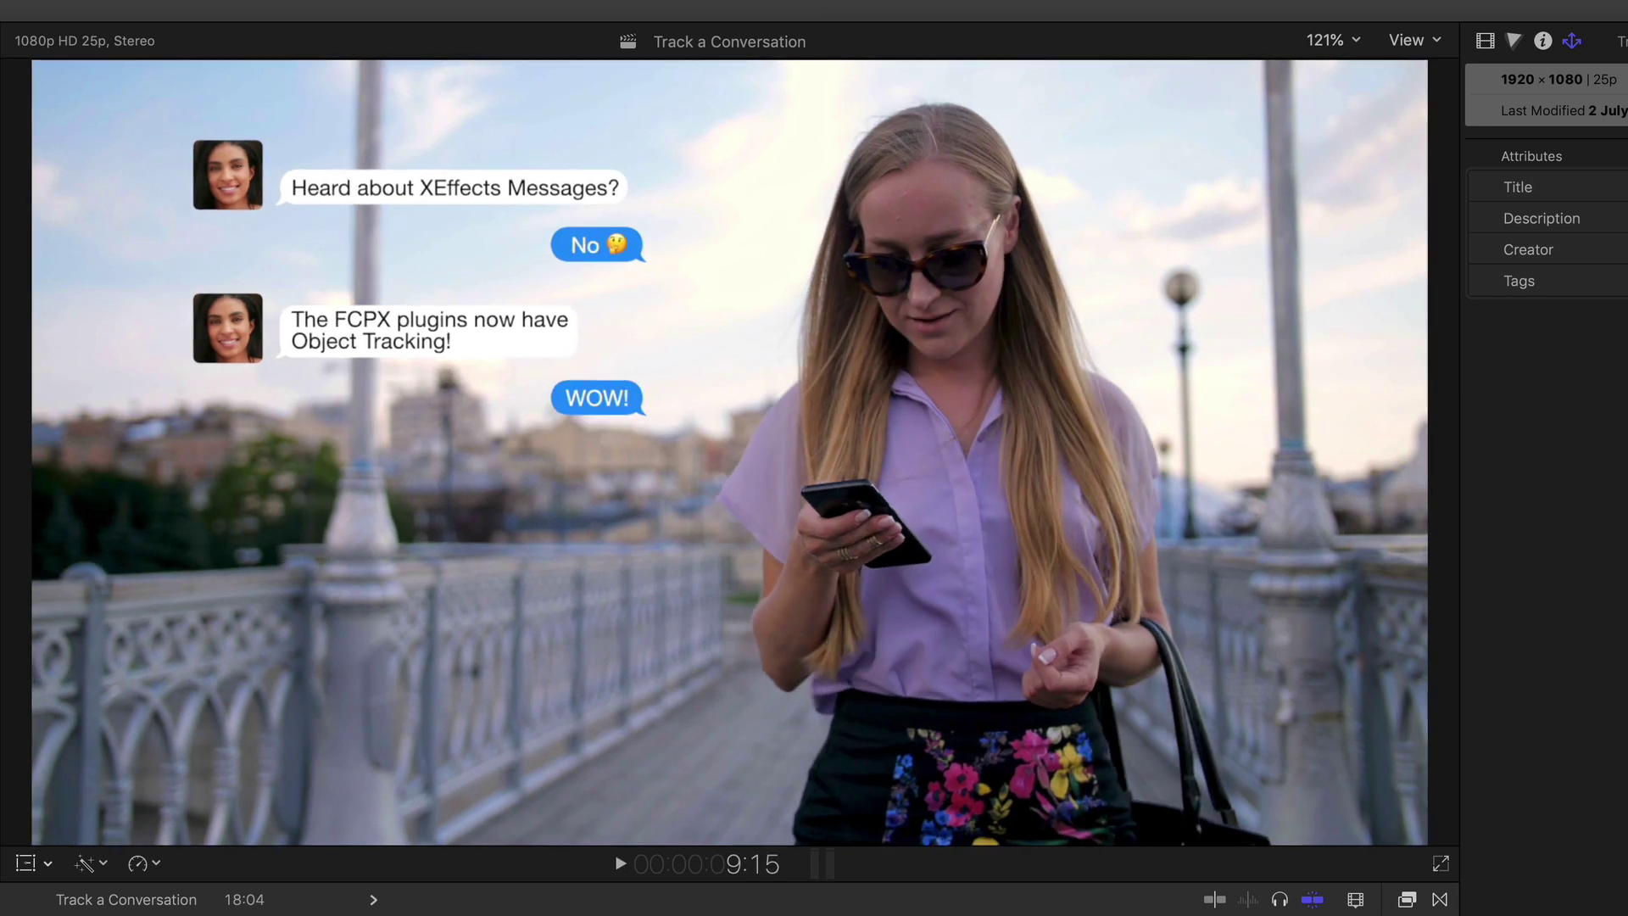
{"action": "key", "text": "space"}
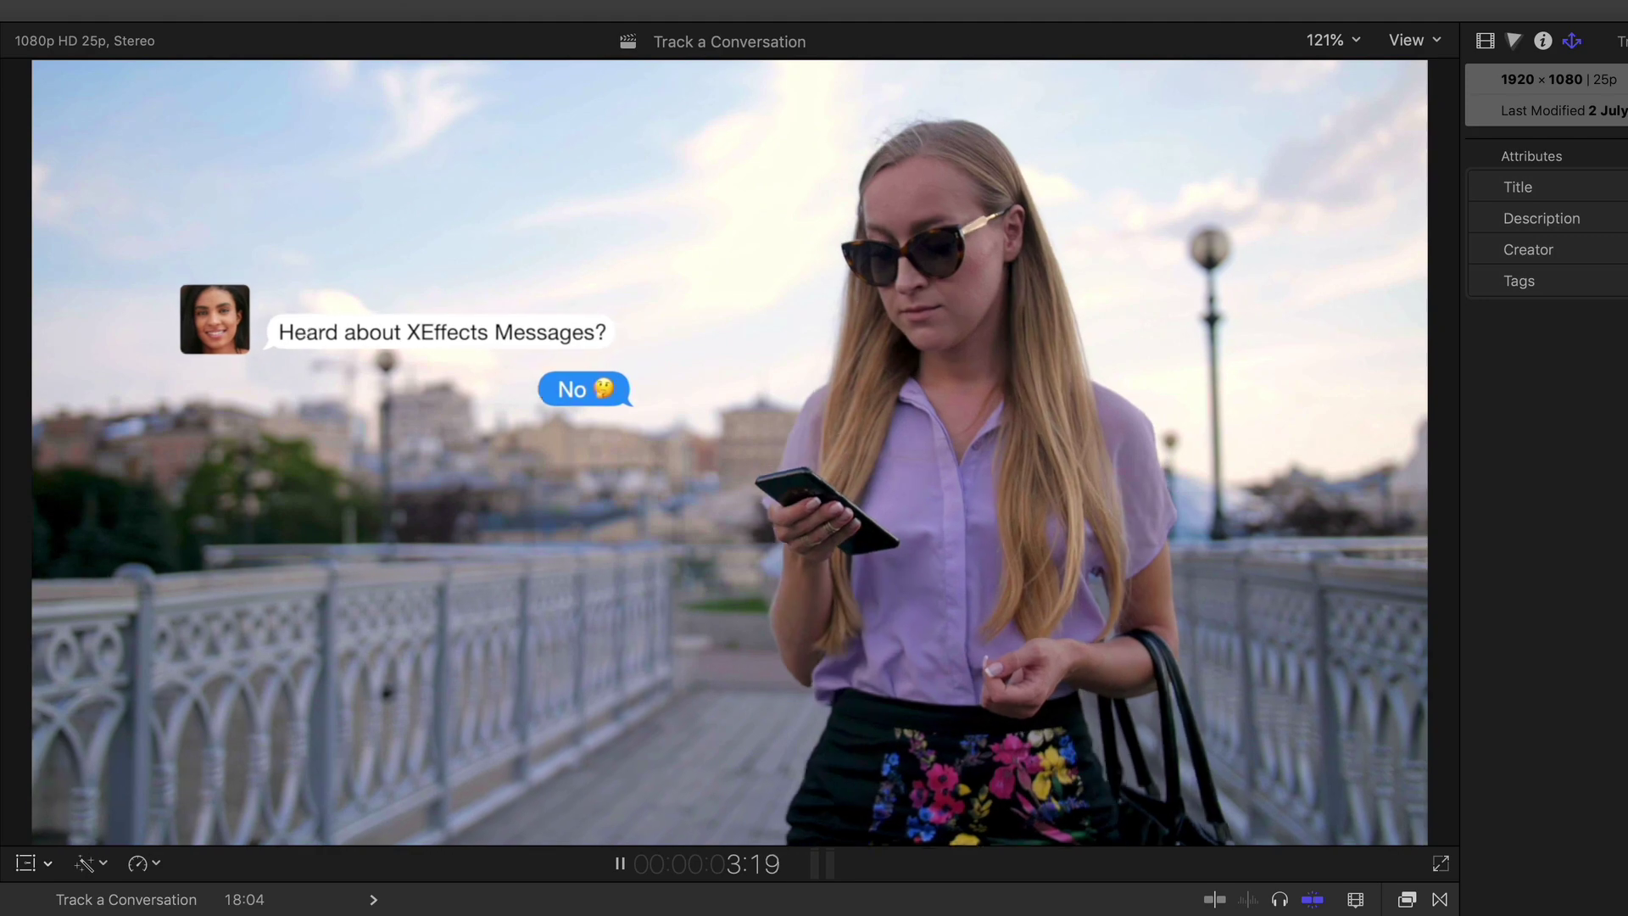
{"action": "key", "text": "space"}
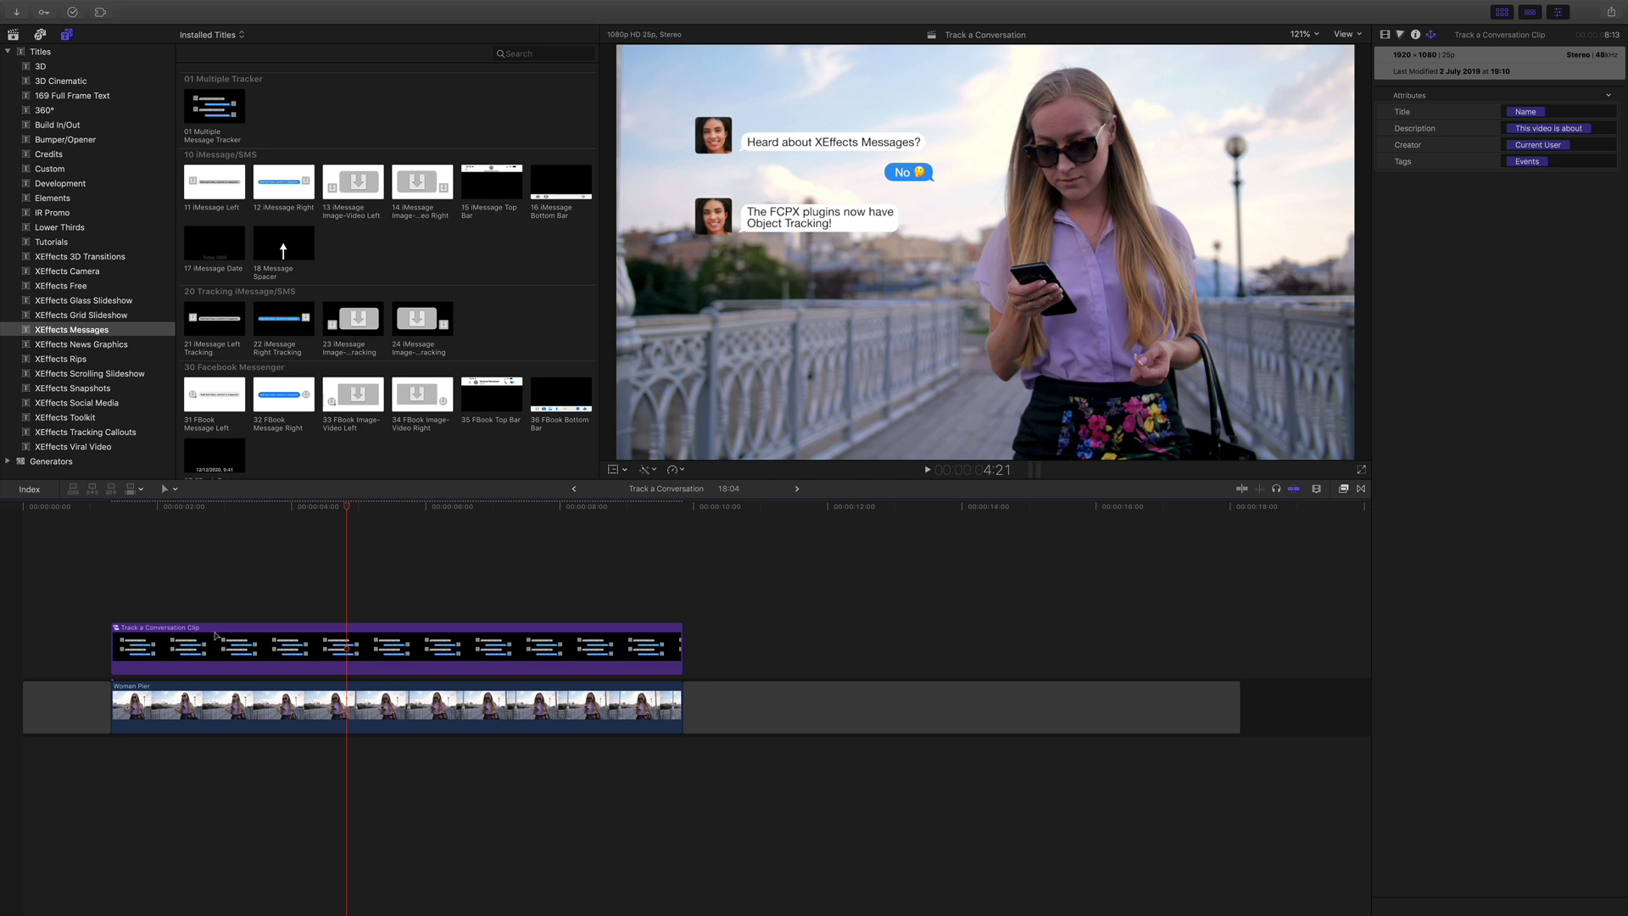
{"action": "key", "text": "Home"}
{"action": "key", "text": "space"}
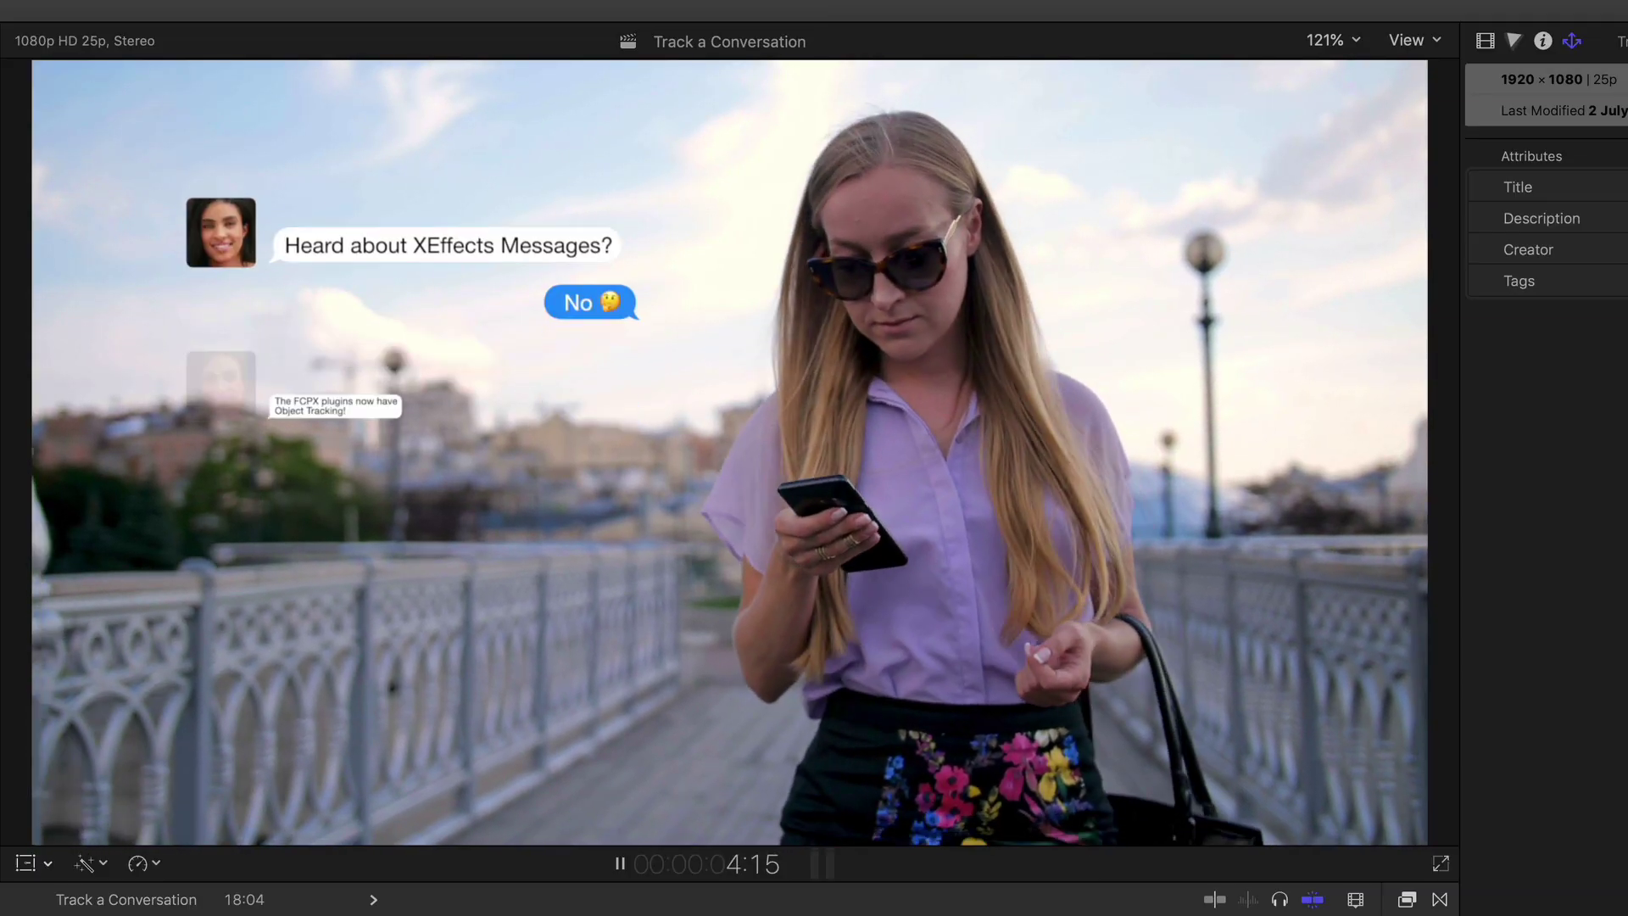
{"action": "key", "text": "space"}
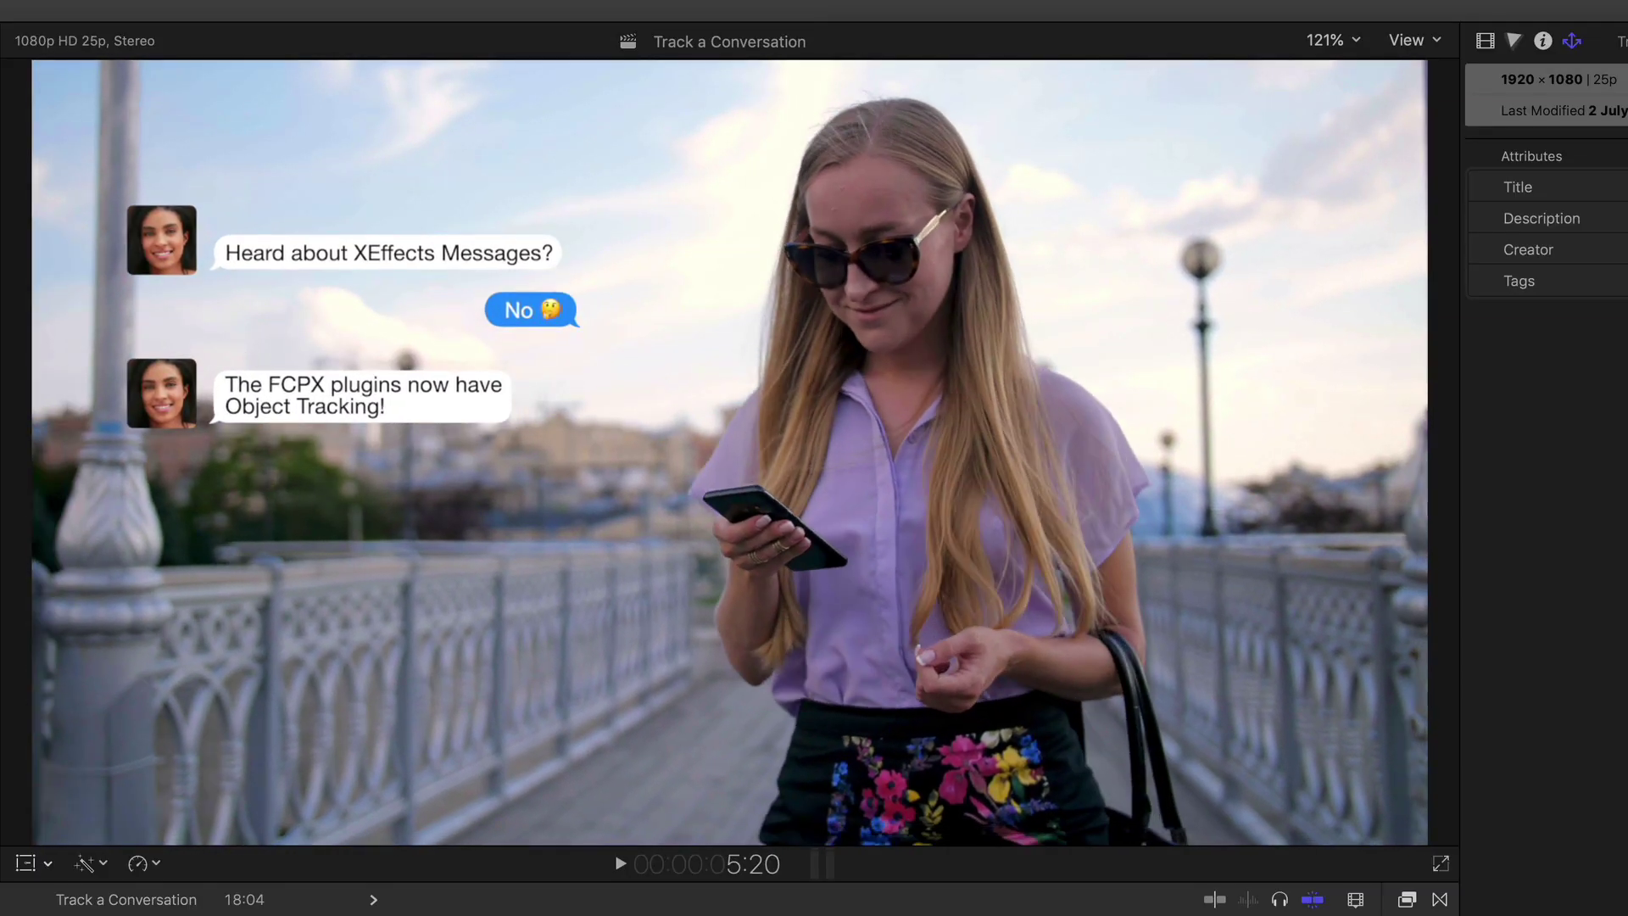
{"action": "key", "text": "space"}
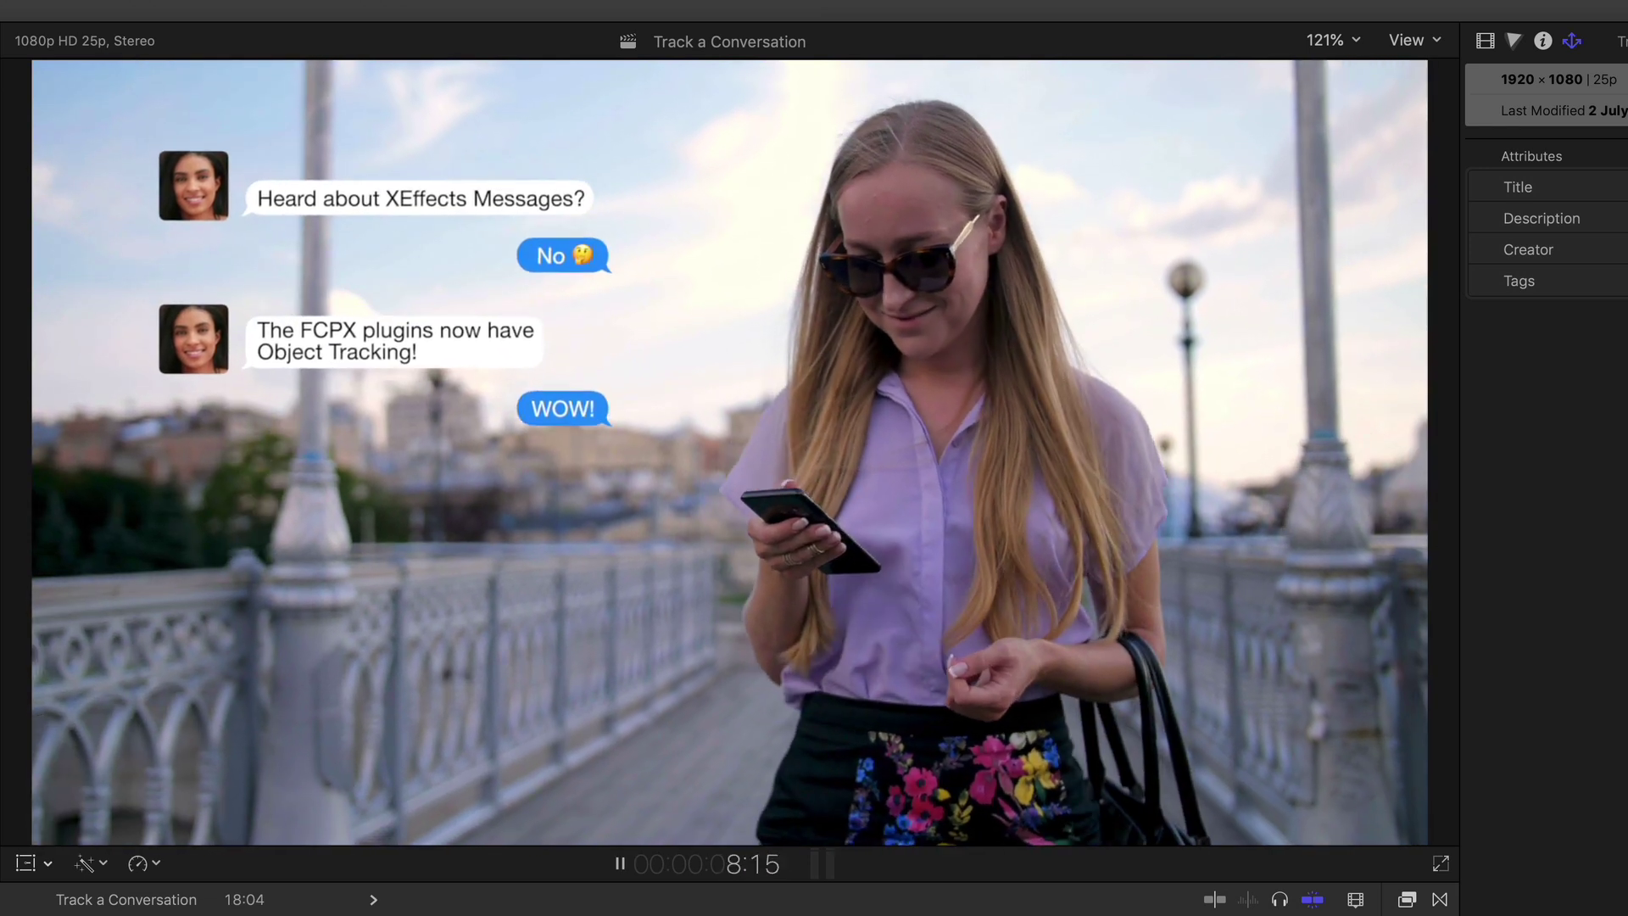
{"action": "key", "text": "space"}
{"action": "key", "text": "l"}
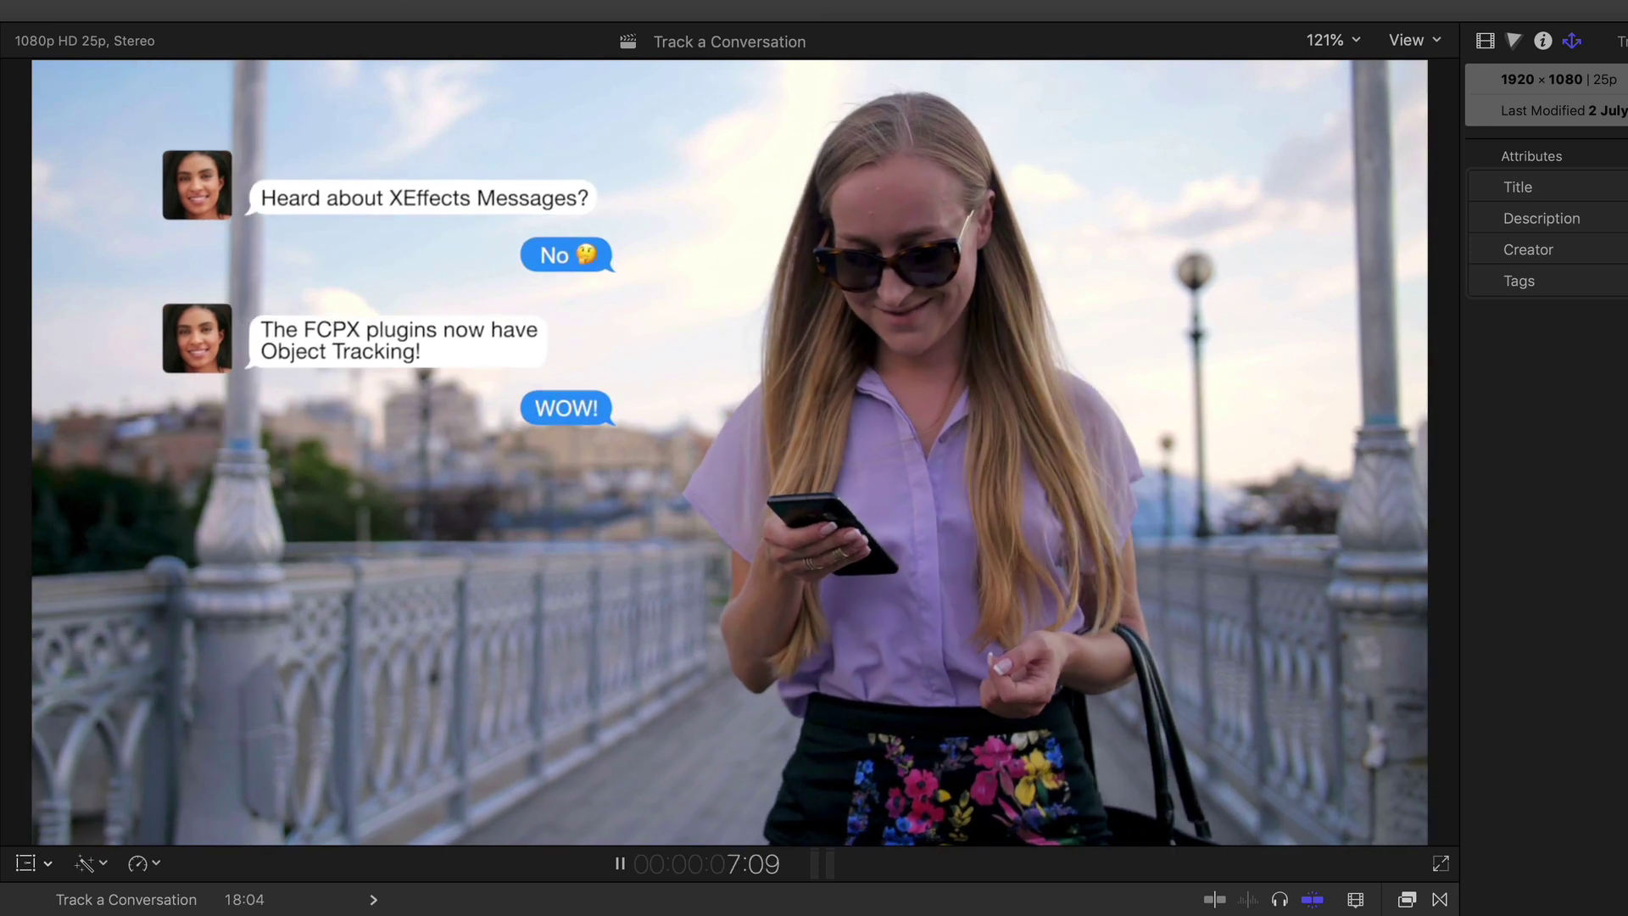
{"action": "key", "text": "space"}
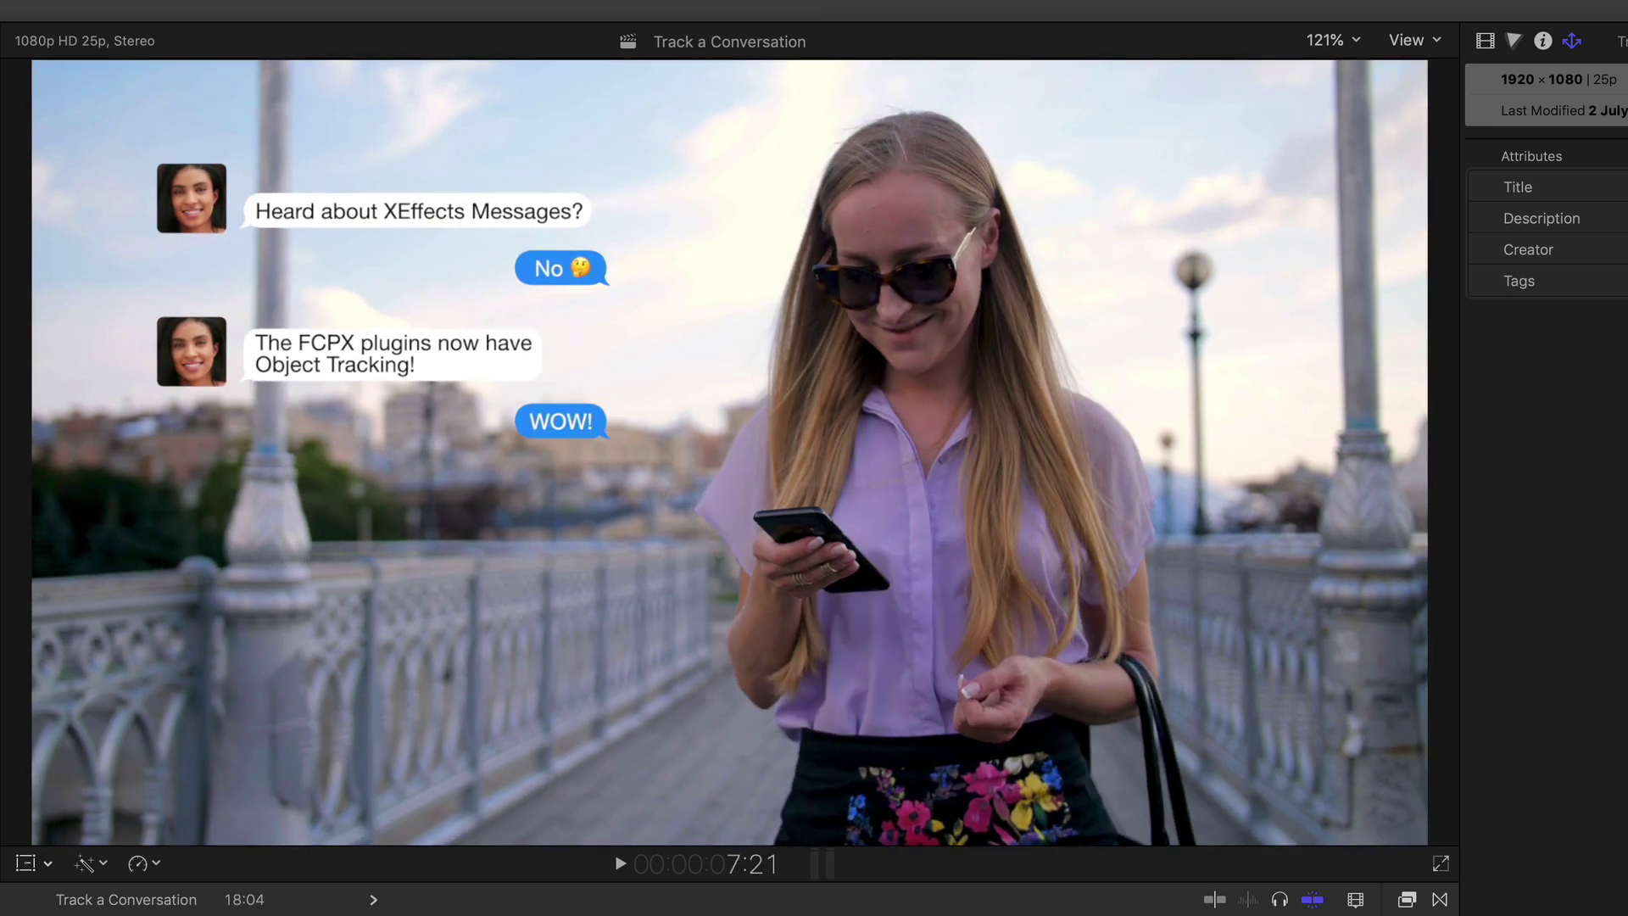